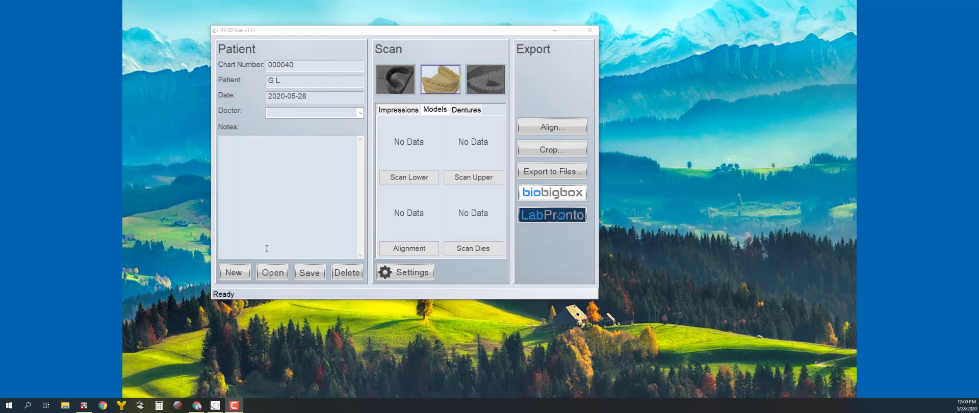
- Start the Scan Lower job and move past cast positioning to begin scanning the lower stone cast
{"action": "left_click", "coordinate": [416, 181]}
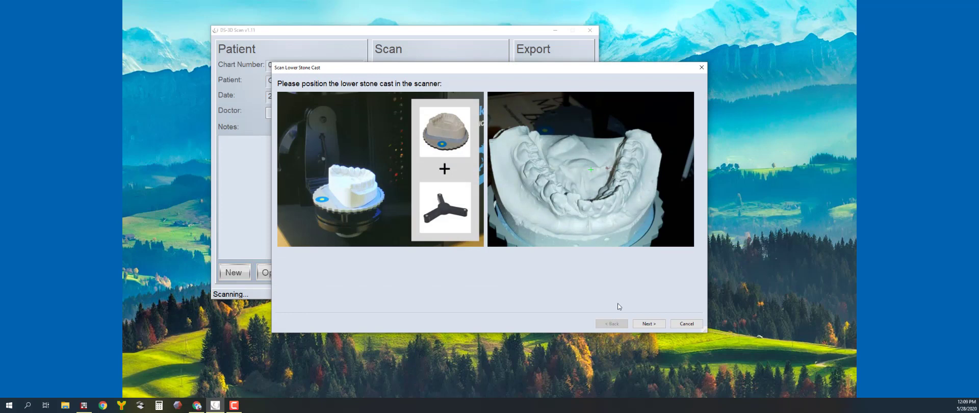
{"action": "left_click", "coordinate": [648, 324]}
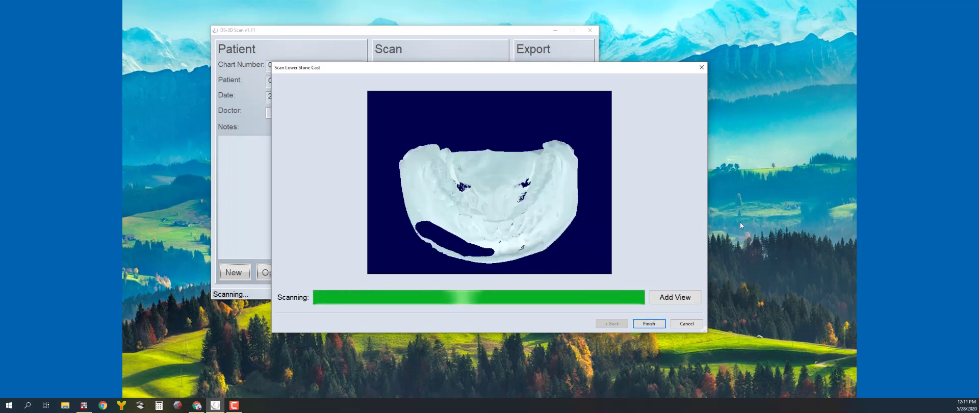
{"action": "mouse_move", "coordinate": [528, 208]}
{"action": "left_mouse_down"}
{"action": "mouse_move", "coordinate": [517, 236]}
{"action": "mouse_move", "coordinate": [527, 202]}
{"action": "left_mouse_up"}
{"action": "scroll", "coordinate": [528, 202], "scroll_direction": "up", "scroll_amount": 3}
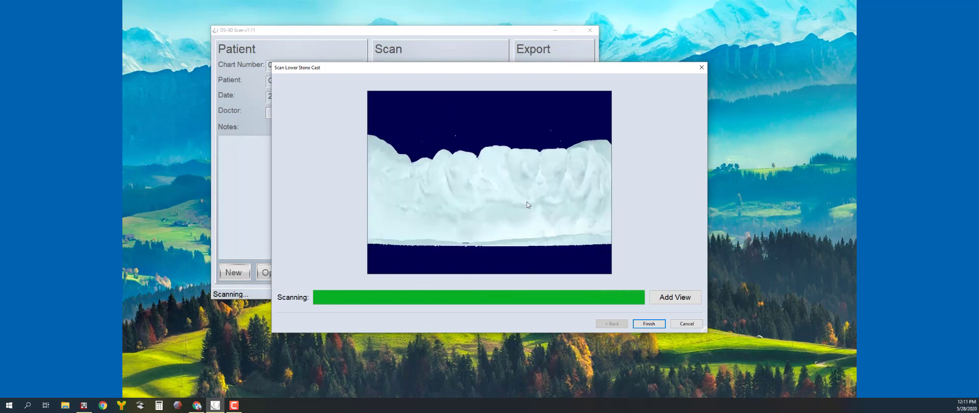
{"action": "scroll", "coordinate": [528, 202], "scroll_direction": "down", "scroll_amount": 3}
{"action": "left_click_drag", "start_coordinate": [527, 202], "coordinate": [528, 235]}
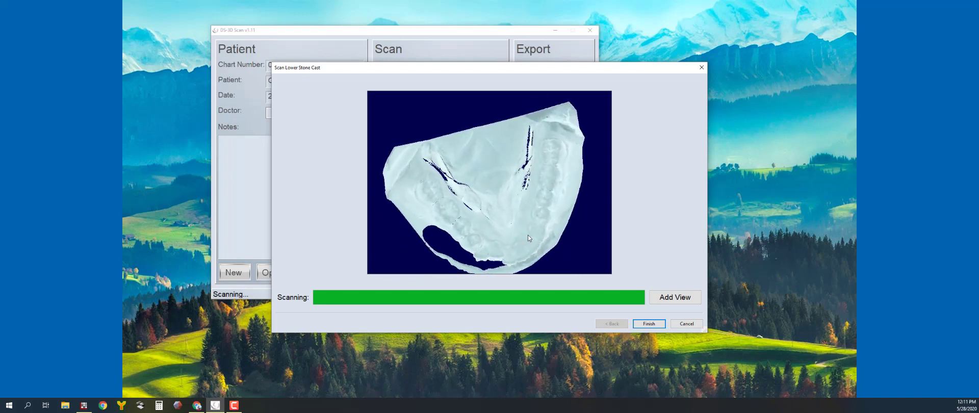
- Finish the lower cast scan, open the new Lower model in Crop, and rotate it for inspection
{"action": "left_click", "coordinate": [647, 324]}
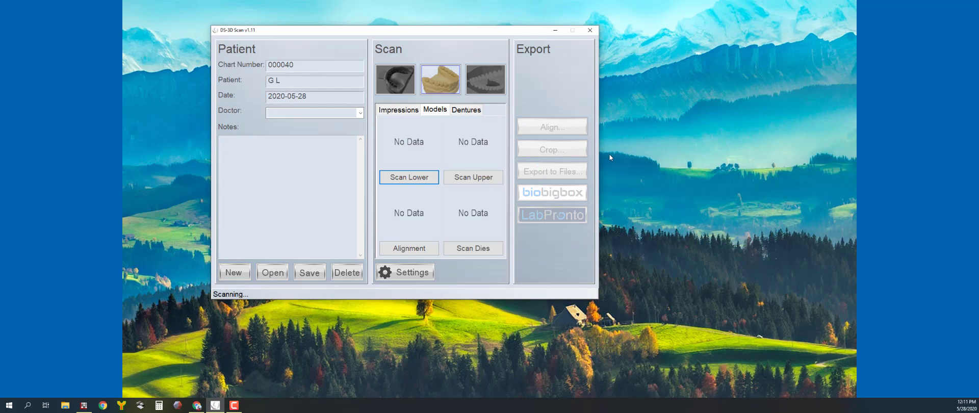
{"action": "left_click", "coordinate": [559, 153]}
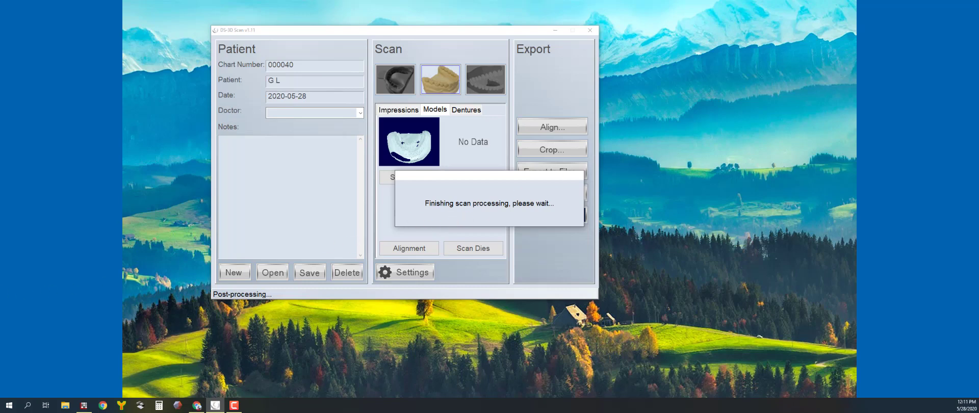
{"action": "left_click_drag", "start_coordinate": [0, 360], "coordinate": [901, 372]}
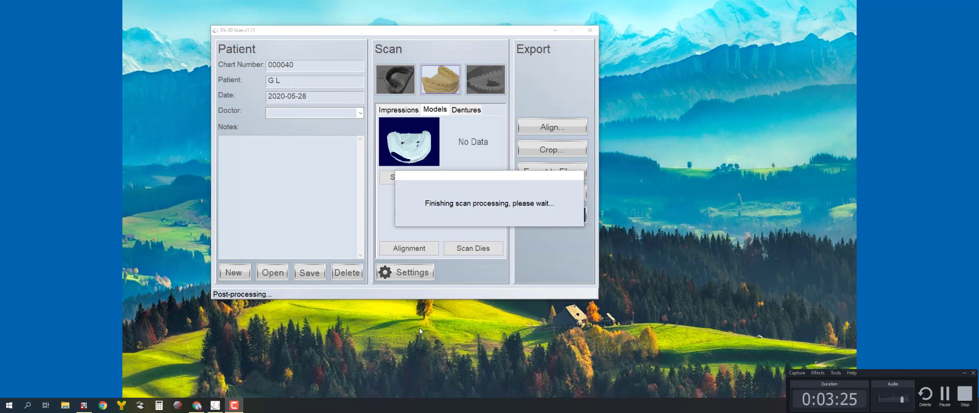
{"action": "mouse_move", "coordinate": [501, 261]}
{"action": "left_mouse_down"}
{"action": "mouse_move", "coordinate": [537, 279]}
{"action": "mouse_move", "coordinate": [572, 248]}
{"action": "mouse_move", "coordinate": [530, 238]}
{"action": "mouse_move", "coordinate": [505, 274]}
{"action": "left_mouse_up"}
- Lasso around the U-shaped lower arch and crop the scan to that outline
{"action": "left_click", "coordinate": [382, 158]}
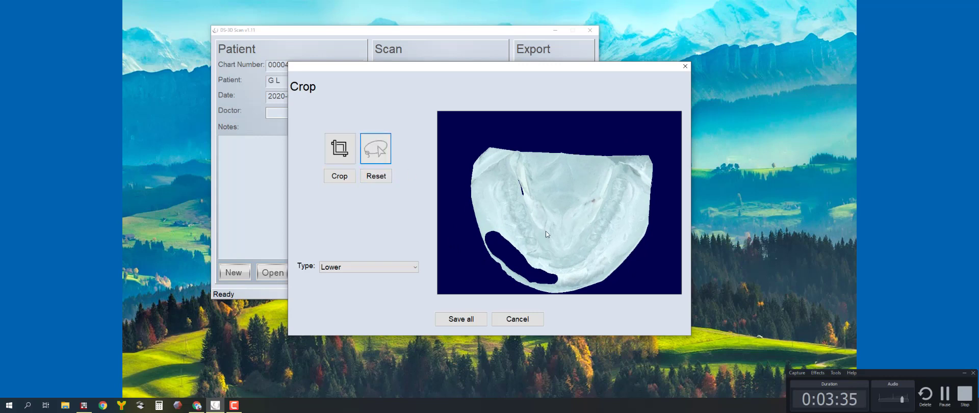
{"action": "mouse_move", "coordinate": [548, 241]}
{"action": "left_mouse_down"}
{"action": "mouse_move", "coordinate": [518, 177]}
{"action": "mouse_move", "coordinate": [500, 178]}
{"action": "mouse_move", "coordinate": [493, 212]}
{"action": "mouse_move", "coordinate": [516, 258]}
{"action": "mouse_move", "coordinate": [565, 280]}
{"action": "mouse_move", "coordinate": [598, 271]}
{"action": "mouse_move", "coordinate": [631, 229]}
{"action": "mouse_move", "coordinate": [632, 172]}
{"action": "mouse_move", "coordinate": [614, 168]}
{"action": "mouse_move", "coordinate": [578, 242]}
{"action": "mouse_move", "coordinate": [549, 243]}
{"action": "left_mouse_up"}
{"action": "left_click", "coordinate": [340, 176]}
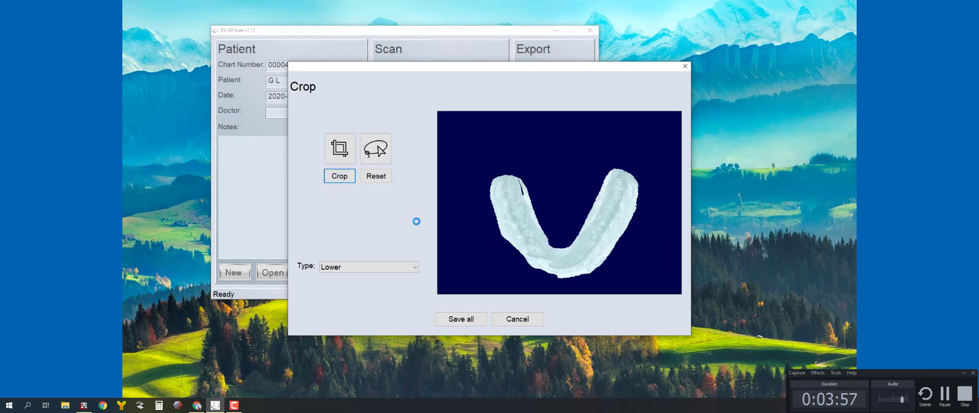
{"action": "left_click_drag", "start_coordinate": [481, 258], "coordinate": [505, 284]}
- Save the cropped scan, export it to files as Lower, and minimize the export folder
{"action": "left_click", "coordinate": [479, 319]}
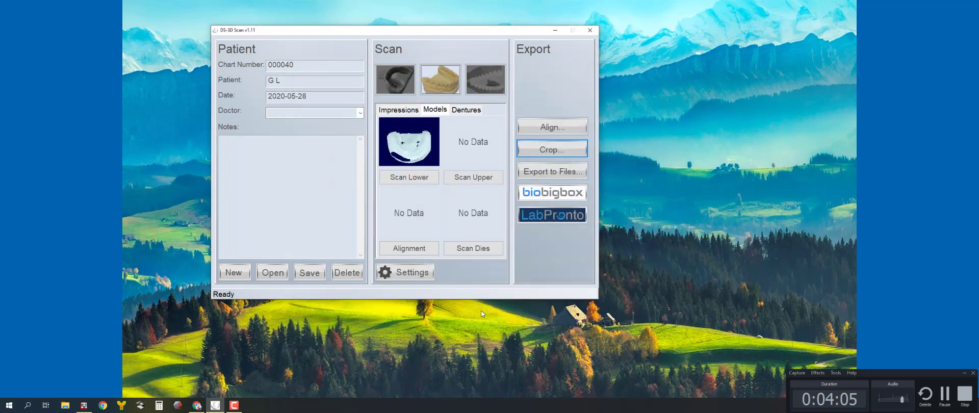
{"action": "left_click", "coordinate": [553, 172]}
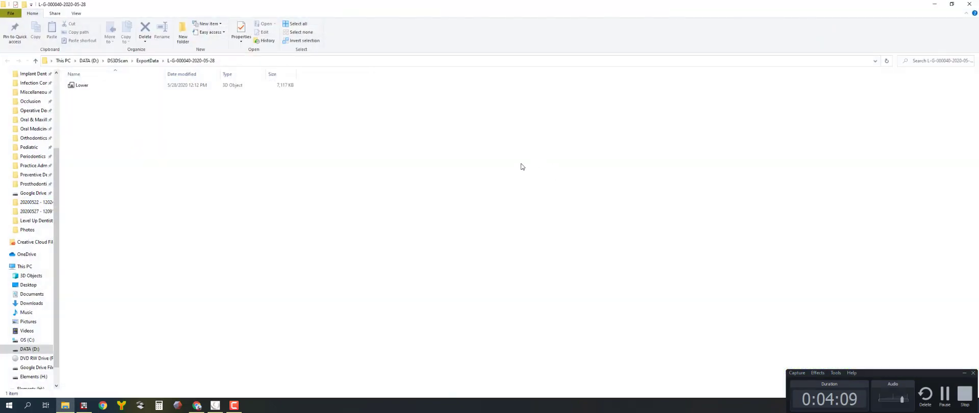
{"action": "left_click", "coordinate": [934, 4]}
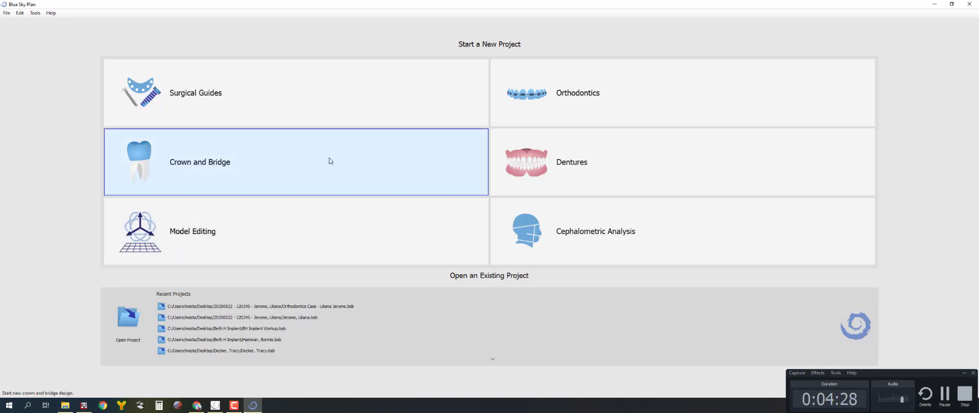
- Create an Orthodontics project, import Lower.stl as the Mandible, and enter the patient name
{"action": "left_click", "coordinate": [560, 109]}
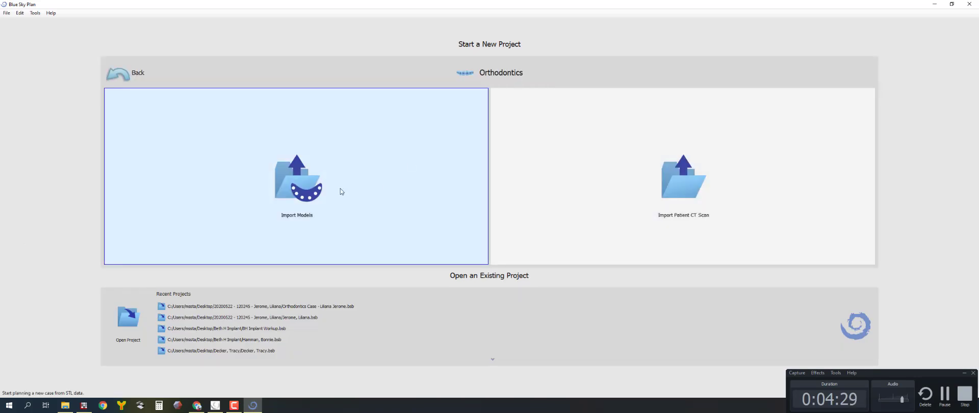
{"action": "left_click", "coordinate": [309, 190]}
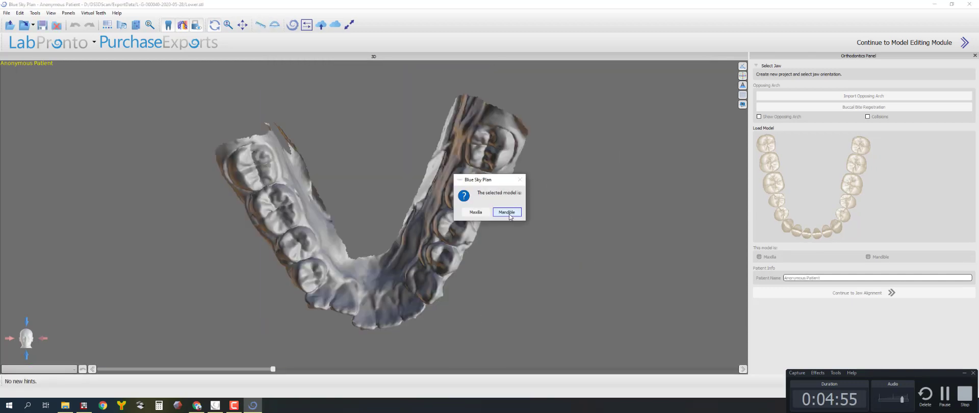
{"action": "left_click", "coordinate": [506, 212]}
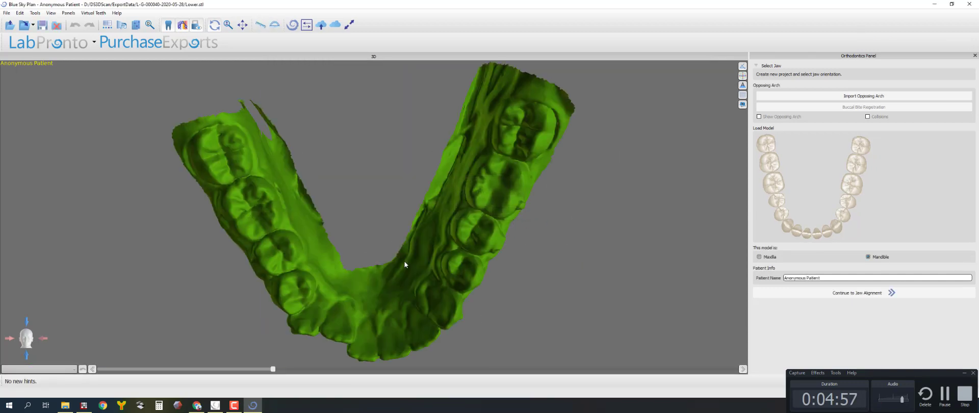
{"action": "left_click_drag", "start_coordinate": [404, 263], "coordinate": [418, 132]}
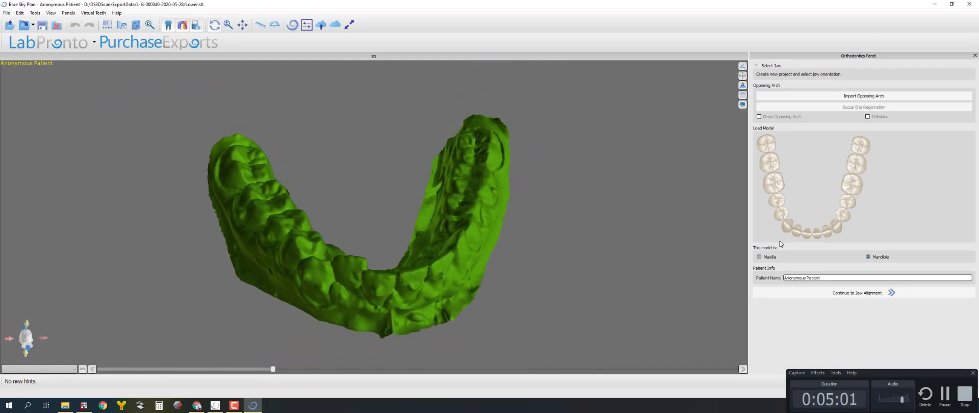
{"action": "triple_click", "coordinate": [826, 278]}
{"action": "type", "text": "G L"}
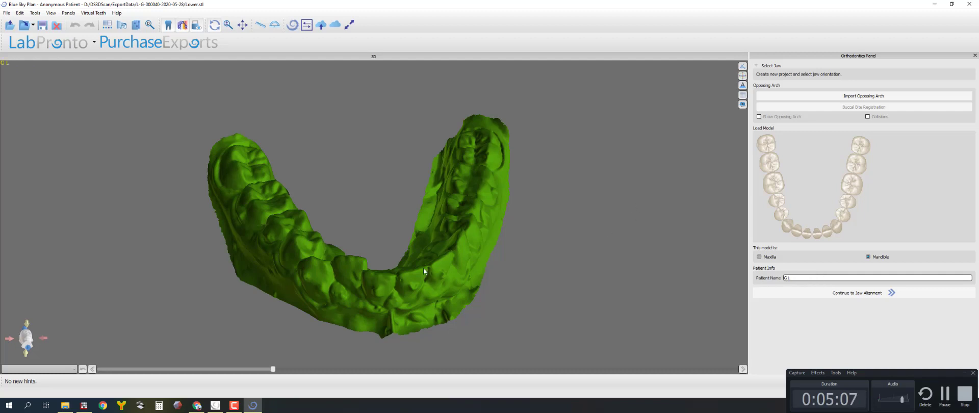
{"action": "left_click_drag", "start_coordinate": [423, 272], "coordinate": [403, 264]}
- Proceed to jaw alignment without an opposing jaw and tilt the arch to an occlusal view
{"action": "left_click", "coordinate": [869, 298]}
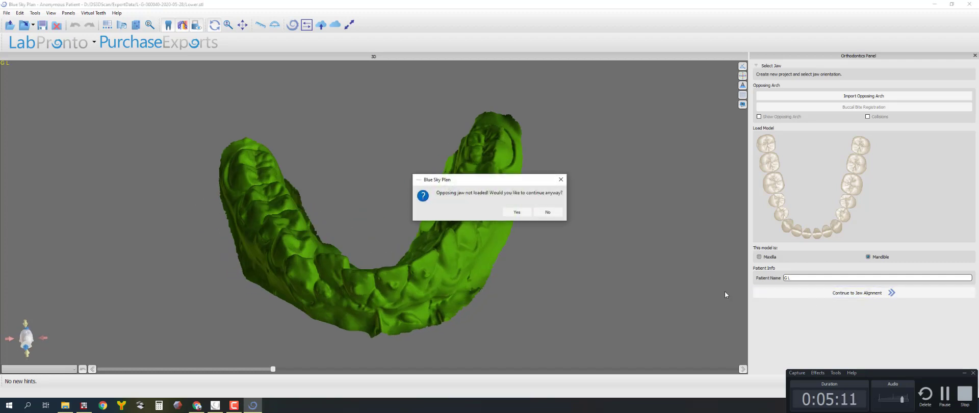
{"action": "left_click", "coordinate": [516, 212]}
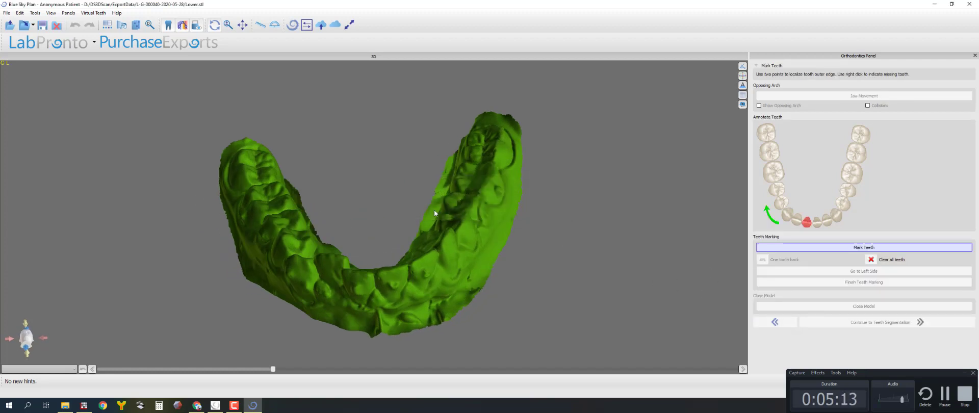
{"action": "left_click_drag", "start_coordinate": [411, 219], "coordinate": [385, 309]}
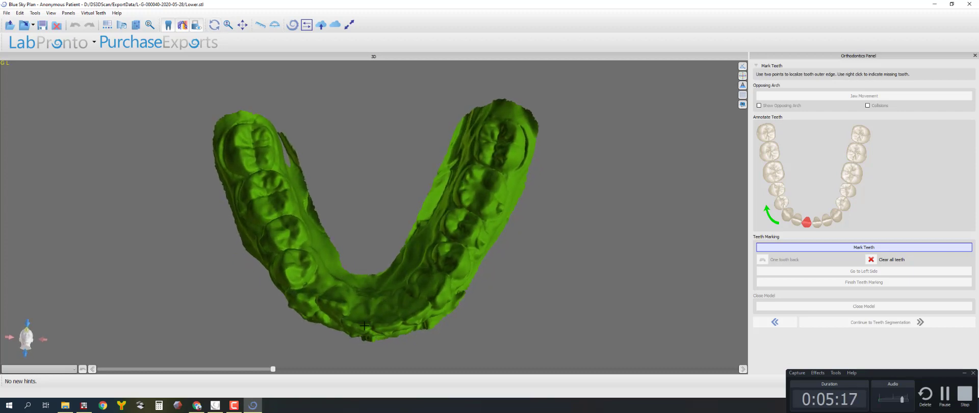
- Place edge markers on the incisors and left-side teeth, flagging the rearmost left molar missing
{"action": "left_click", "coordinate": [369, 327]}
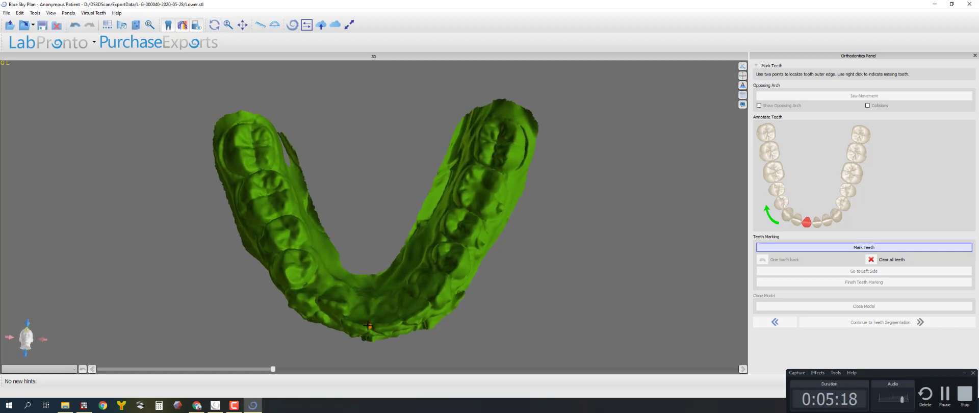
{"action": "left_click", "coordinate": [344, 315]}
{"action": "left_click_drag", "start_coordinate": [334, 305], "coordinate": [358, 306]}
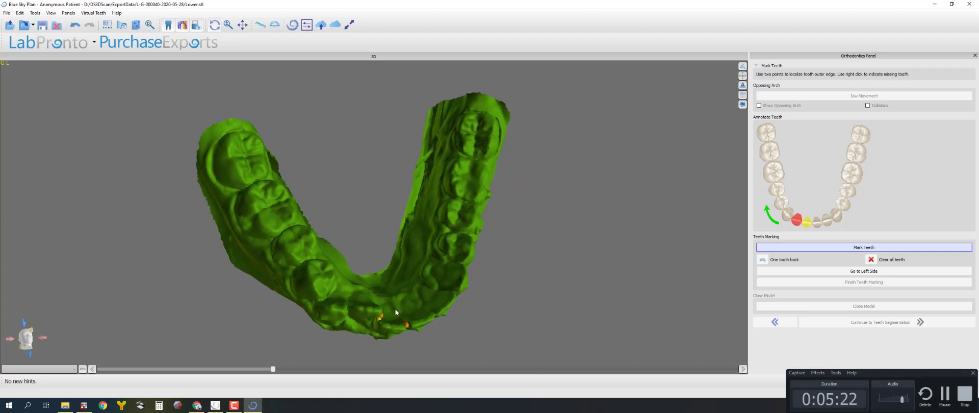
{"action": "left_click", "coordinate": [348, 307]}
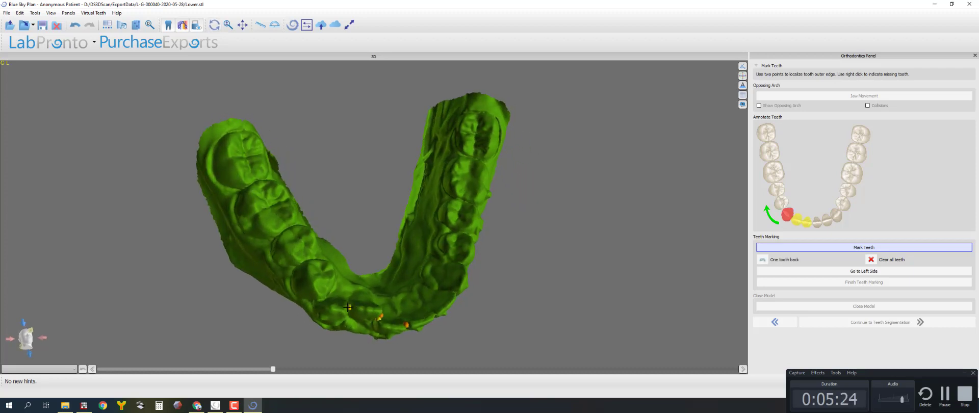
{"action": "left_click", "coordinate": [320, 302]}
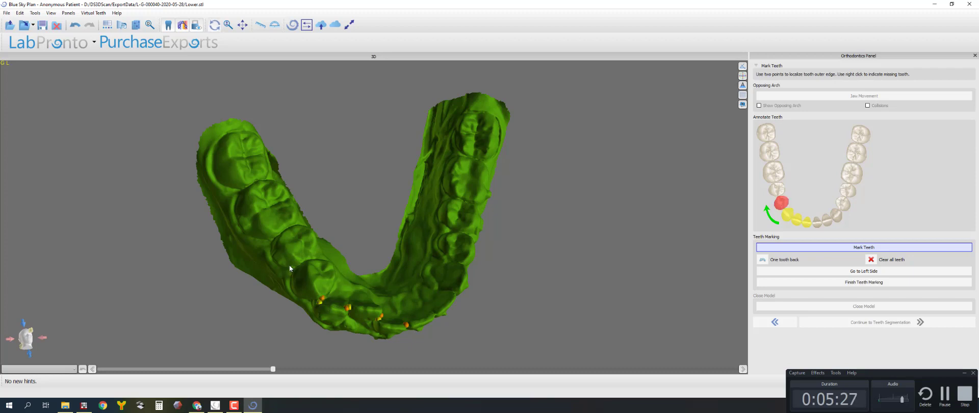
{"action": "left_click_drag", "start_coordinate": [289, 265], "coordinate": [319, 278]}
{"action": "left_click", "coordinate": [320, 278]}
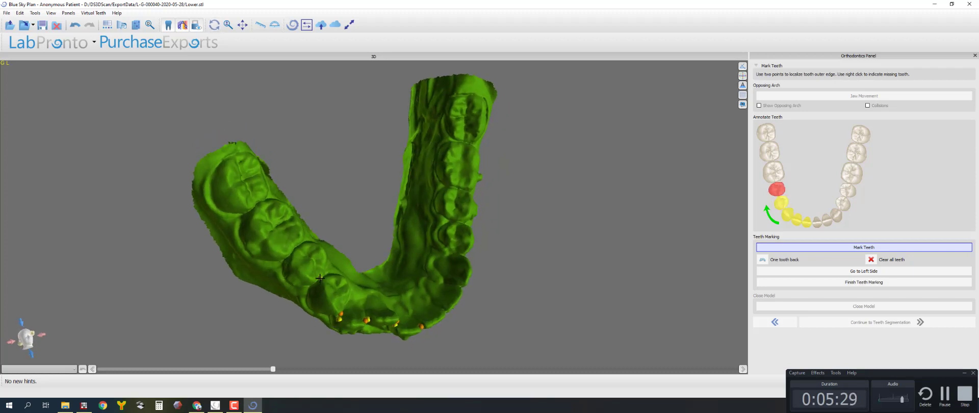
{"action": "left_click", "coordinate": [317, 277]}
{"action": "left_click", "coordinate": [295, 248]}
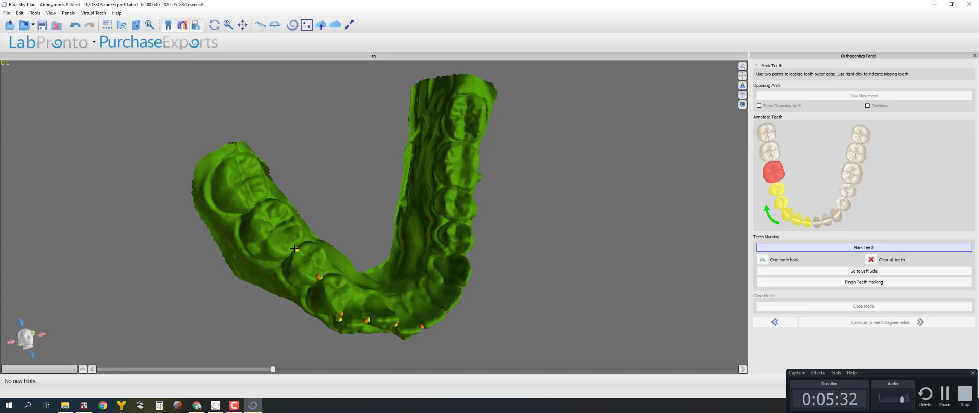
{"action": "left_click", "coordinate": [255, 202]}
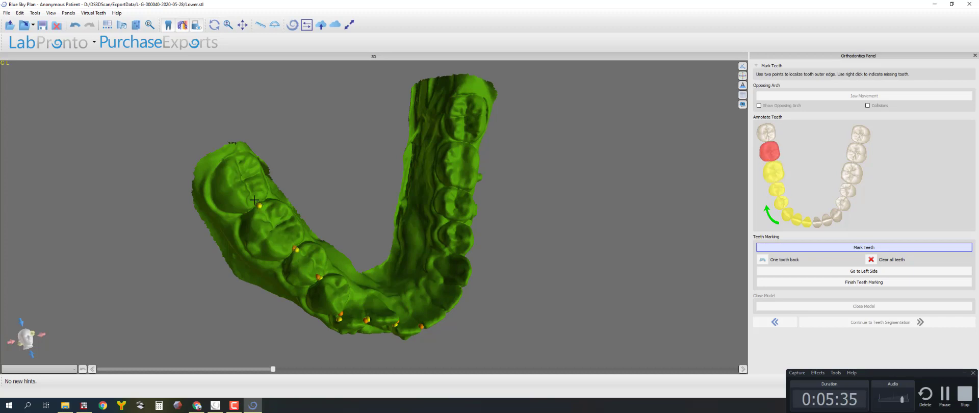
{"action": "left_click", "coordinate": [235, 157]}
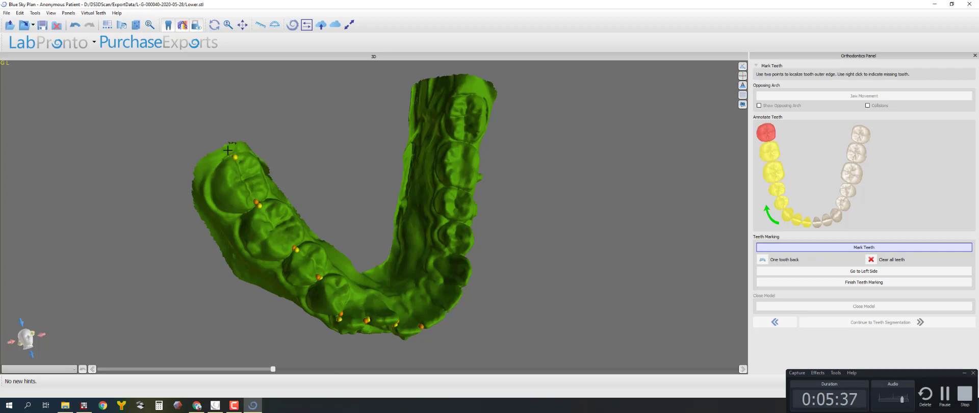
{"action": "right_click", "coordinate": [229, 150]}
- Place edge markers on the right-side teeth and flag the last right molar as missing
{"action": "left_click_drag", "start_coordinate": [468, 279], "coordinate": [387, 325]}
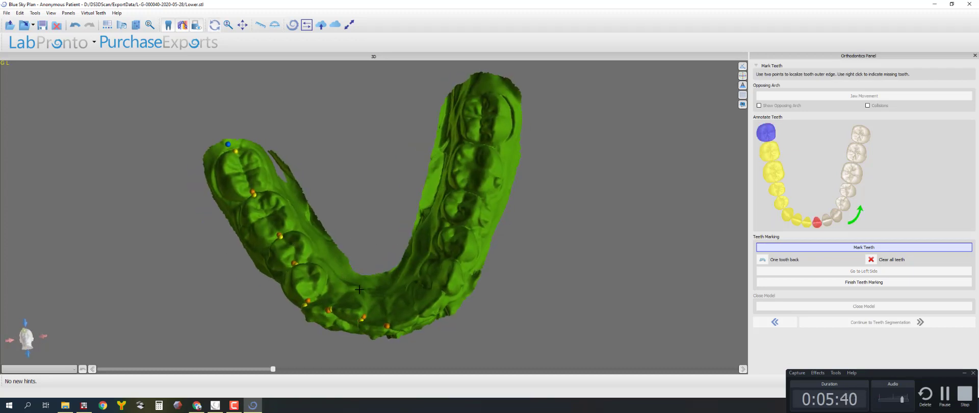
{"action": "left_click", "coordinate": [416, 314]}
{"action": "left_click", "coordinate": [419, 311]}
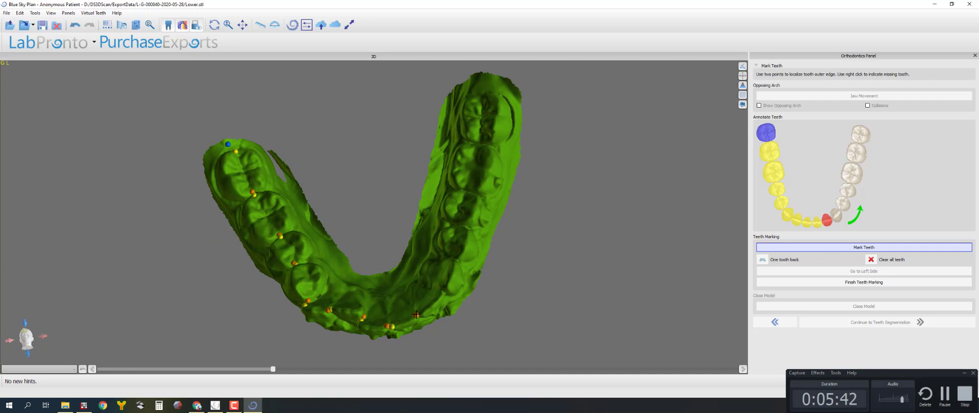
{"action": "left_click", "coordinate": [437, 290]}
{"action": "left_click", "coordinate": [439, 288]}
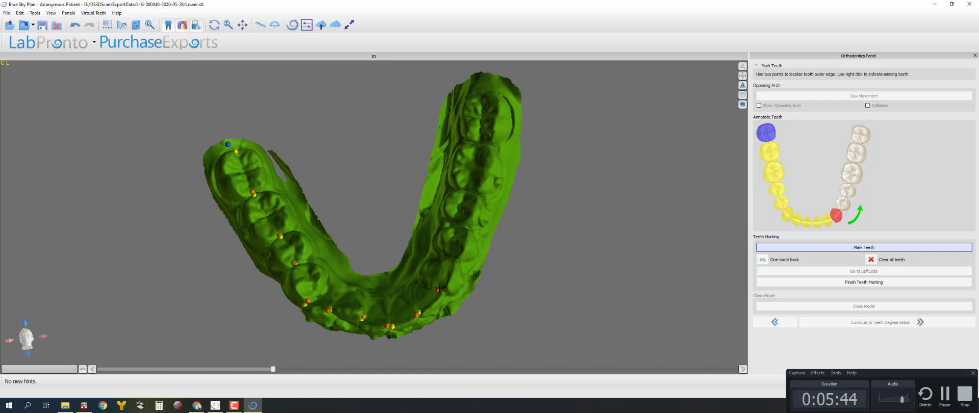
{"action": "left_click", "coordinate": [451, 259]}
{"action": "left_click", "coordinate": [453, 257]}
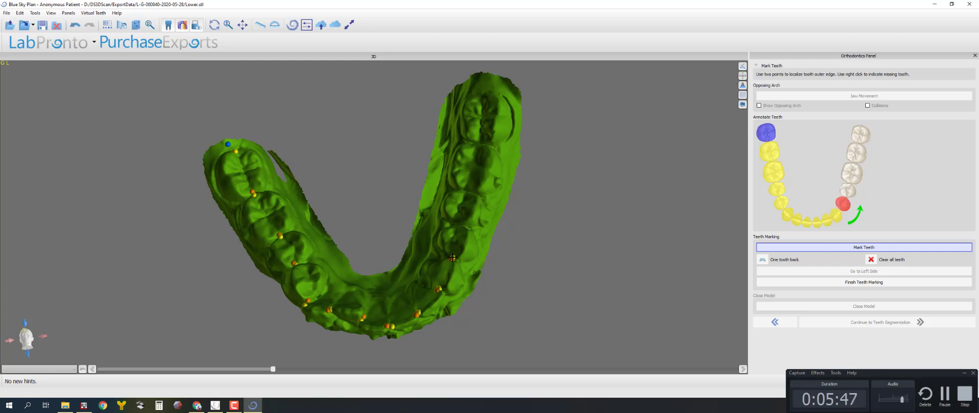
{"action": "left_click", "coordinate": [462, 225]}
{"action": "left_click", "coordinate": [463, 223]}
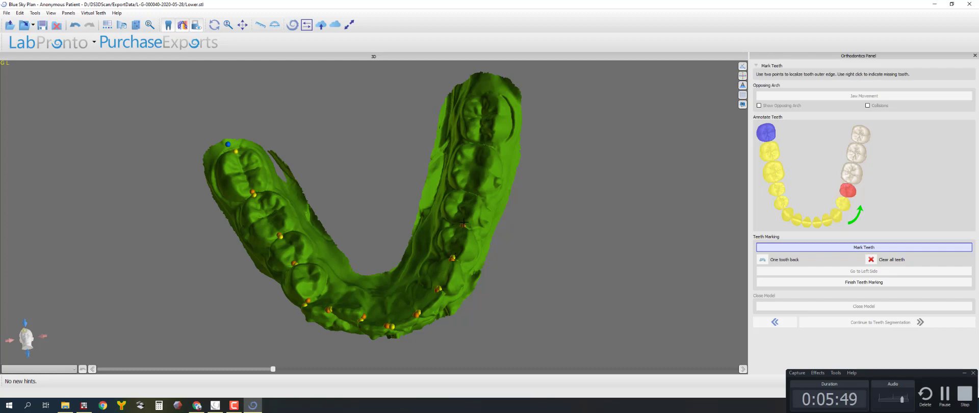
{"action": "left_click", "coordinate": [472, 193]}
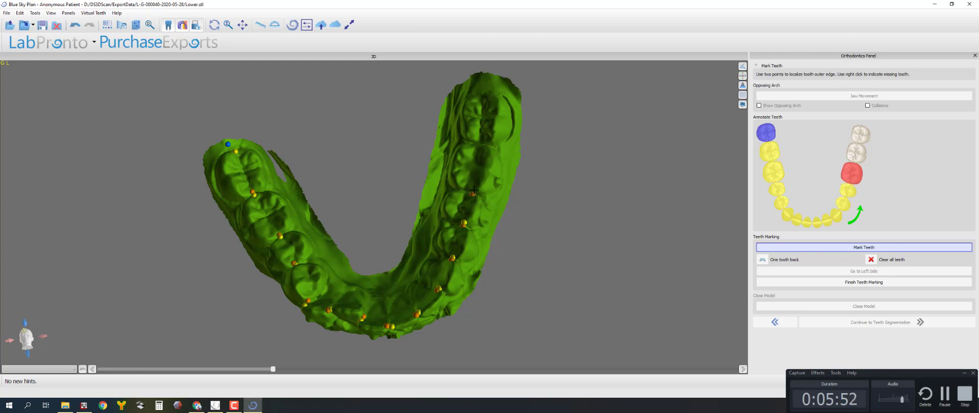
{"action": "left_click", "coordinate": [483, 143]}
{"action": "left_click", "coordinate": [484, 96]}
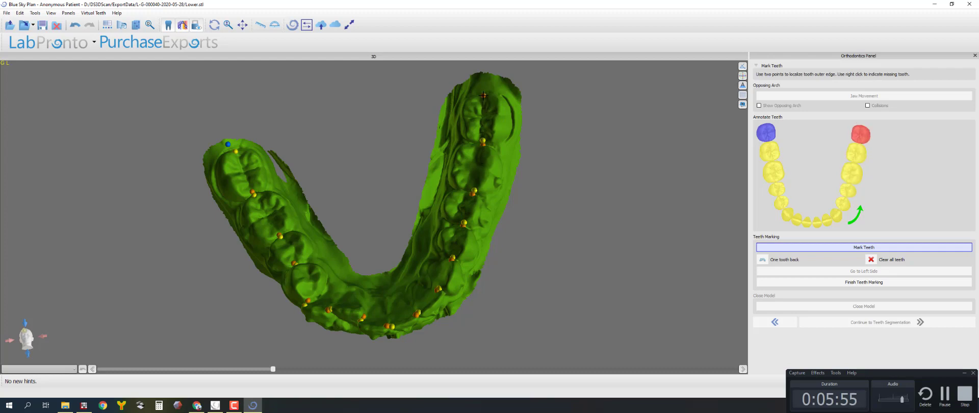
{"action": "right_click", "coordinate": [487, 85]}
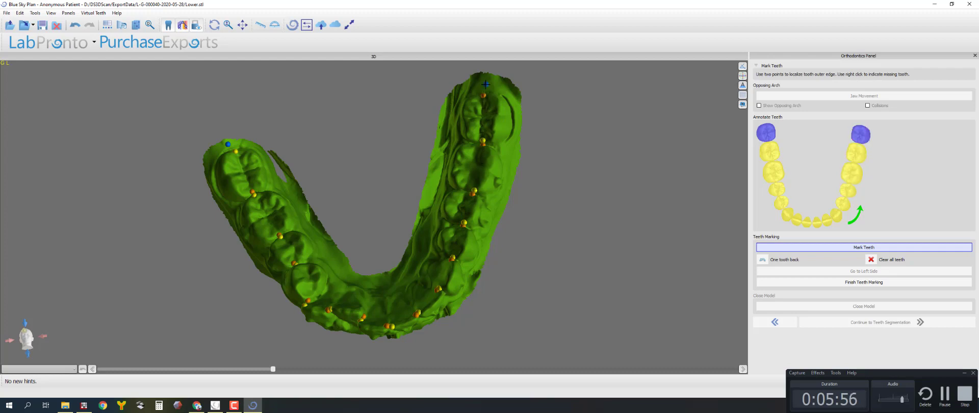
- Finish teeth marking, close the lower arch model, and continue to teeth segmentation
{"action": "left_click", "coordinate": [829, 283]}
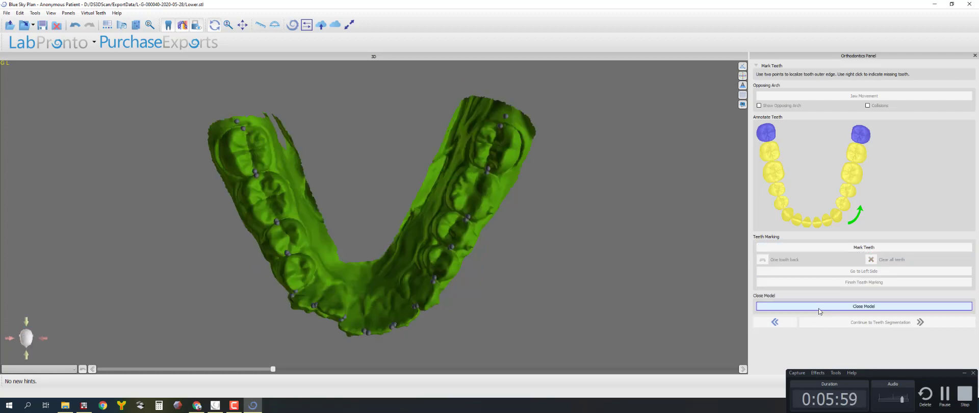
{"action": "left_click", "coordinate": [819, 307]}
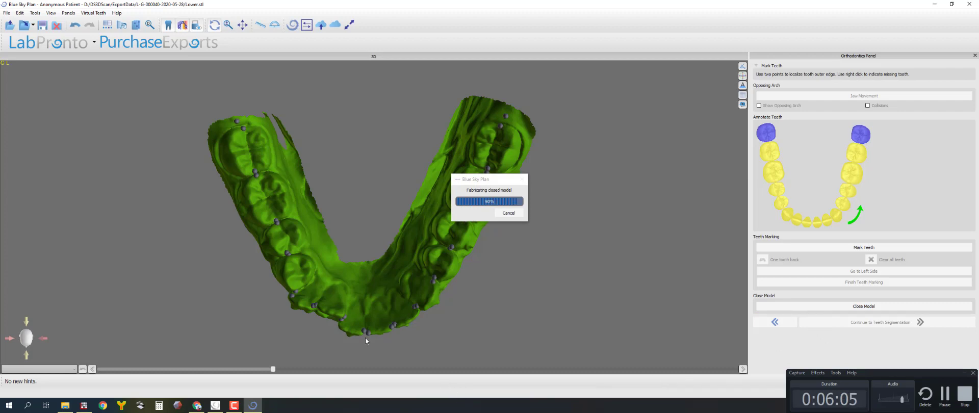
{"action": "left_click_drag", "start_coordinate": [339, 322], "coordinate": [398, 215]}
{"action": "left_click", "coordinate": [838, 323]}
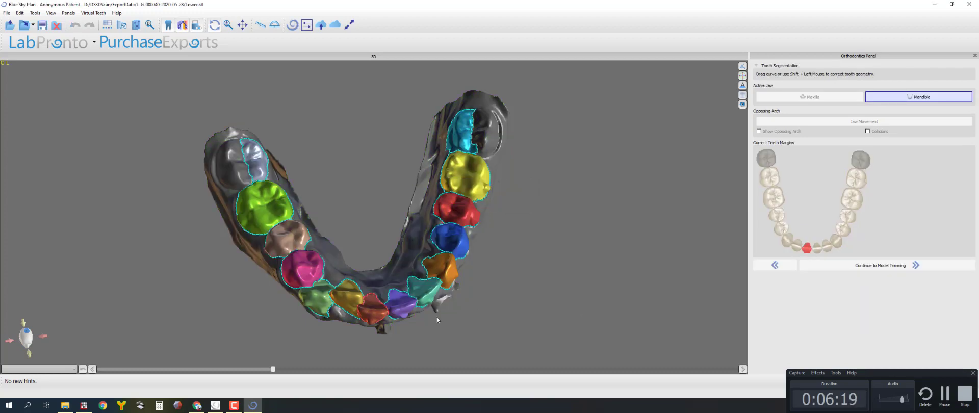
- Correct the leftmost rear molar's margin by extending it along its left edge
{"action": "left_click_drag", "start_coordinate": [356, 332], "coordinate": [398, 255]}
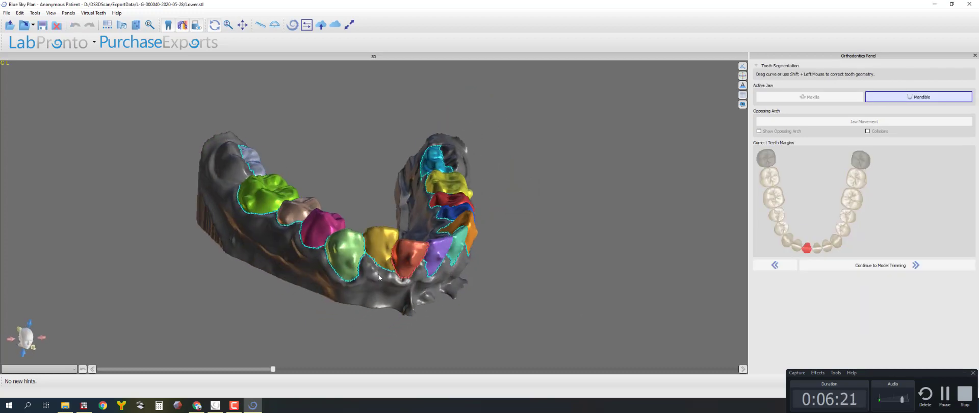
{"action": "scroll", "coordinate": [380, 274], "scroll_direction": "up", "scroll_amount": 2}
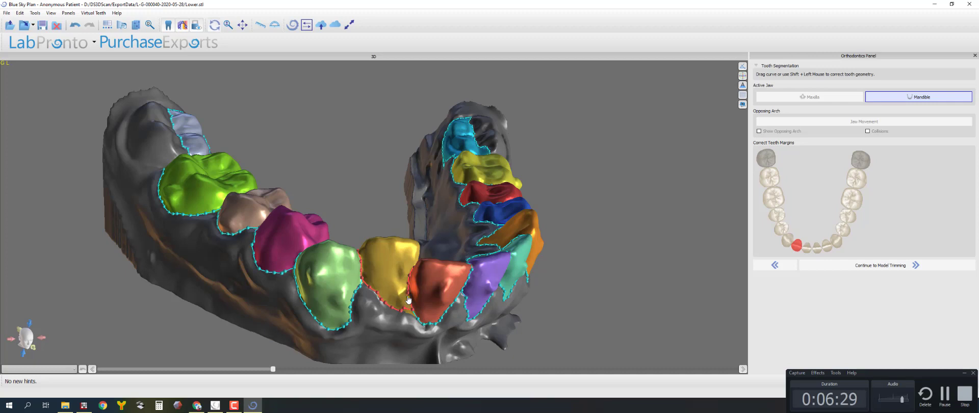
{"action": "right_click_drag", "start_coordinate": [408, 299], "coordinate": [408, 287]}
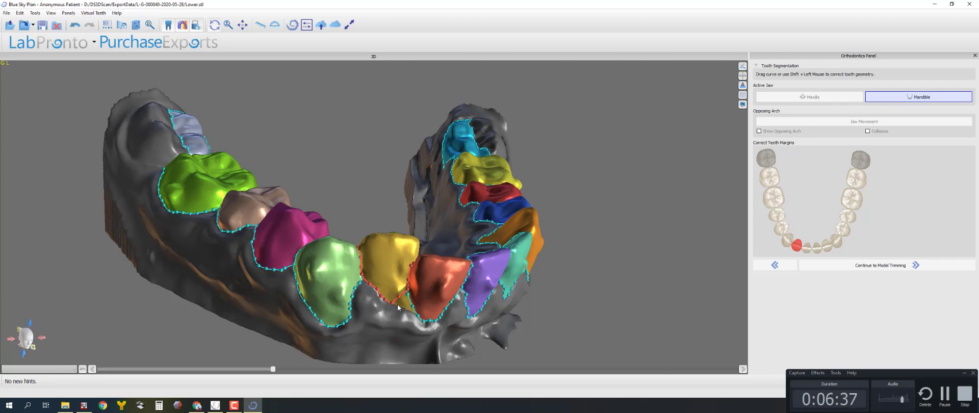
{"action": "left_click_drag", "start_coordinate": [396, 304], "coordinate": [464, 313]}
{"action": "left_click_drag", "start_coordinate": [345, 147], "coordinate": [234, 299]}
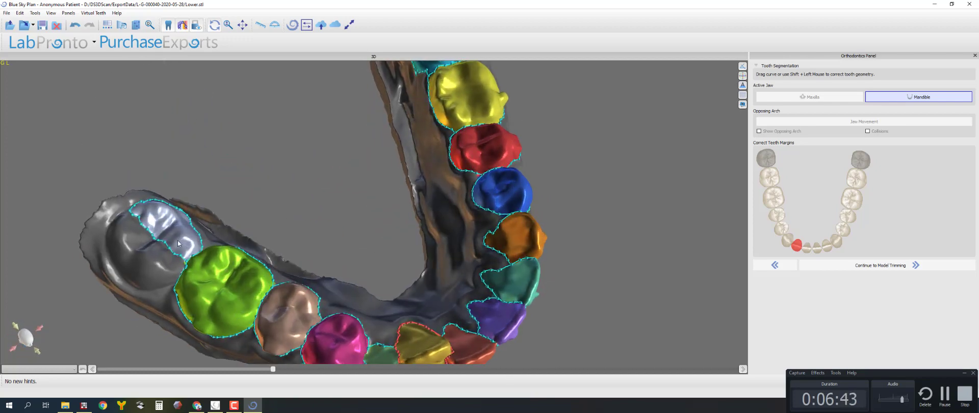
{"action": "left_click", "coordinate": [148, 220]}
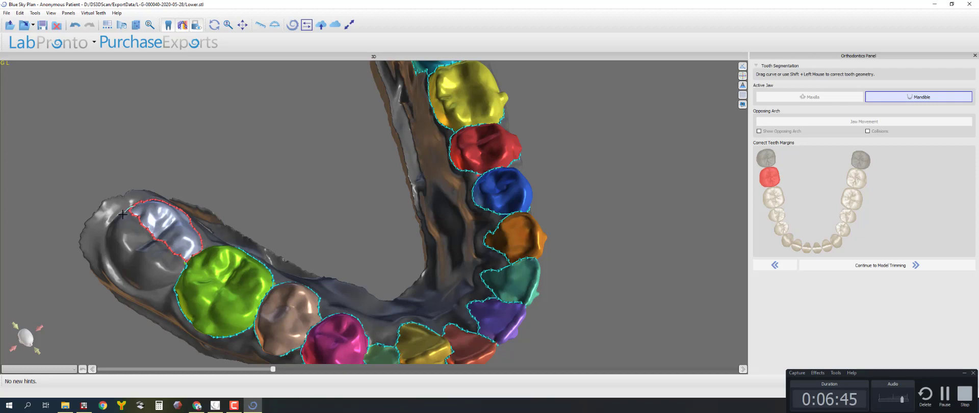
{"action": "mouse_move", "coordinate": [114, 221]}
{"action": "left_mouse_down", "text": "shift"}
{"action": "mouse_move", "coordinate": [118, 281]}
{"action": "mouse_move", "coordinate": [144, 290]}
{"action": "mouse_move", "coordinate": [180, 279]}
{"action": "left_mouse_up", "text": "shift"}
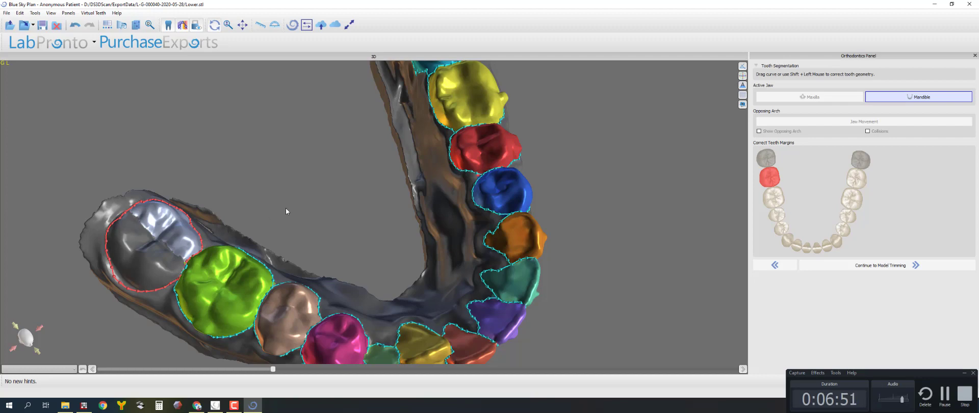
- Fix the cyan tooth's margin, pulling it inward and extending it toward the grey tooth
{"action": "left_click_drag", "start_coordinate": [286, 207], "coordinate": [173, 187]}
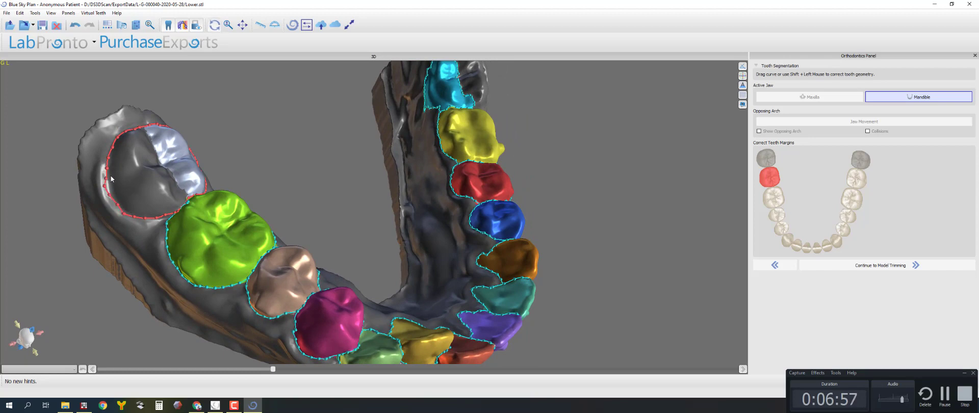
{"action": "left_click_drag", "start_coordinate": [105, 189], "coordinate": [498, 209]}
{"action": "left_click", "coordinate": [488, 221]}
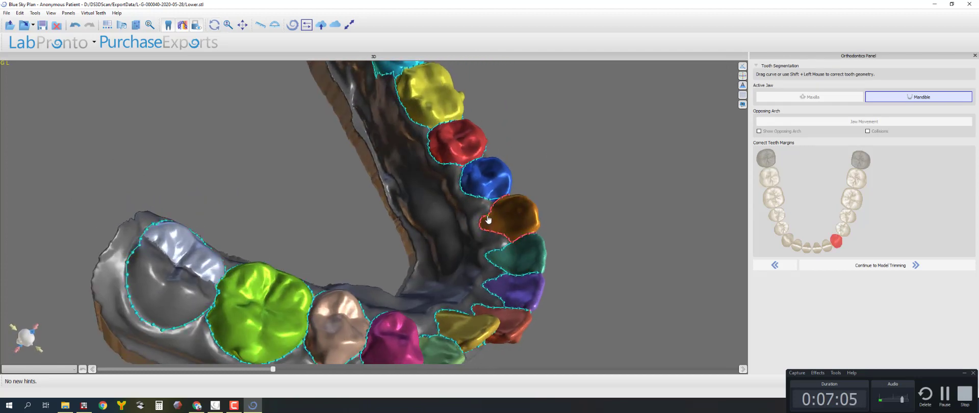
{"action": "left_click", "coordinate": [443, 147]}
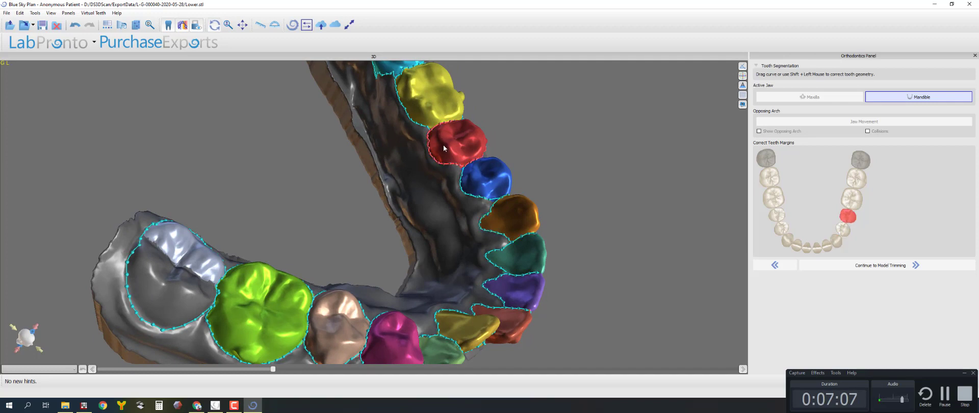
{"action": "left_click_drag", "start_coordinate": [444, 148], "coordinate": [397, 171]}
{"action": "left_click", "coordinate": [367, 134]}
{"action": "left_click_drag", "start_coordinate": [306, 135], "coordinate": [362, 157]}
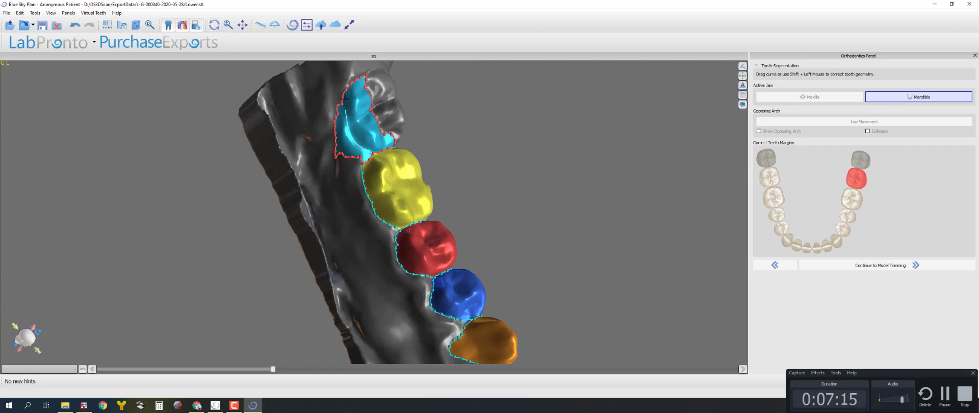
{"action": "left_click_drag", "start_coordinate": [344, 98], "coordinate": [348, 95], "text": "shift"}
{"action": "right_click_drag", "start_coordinate": [445, 106], "coordinate": [274, 161]}
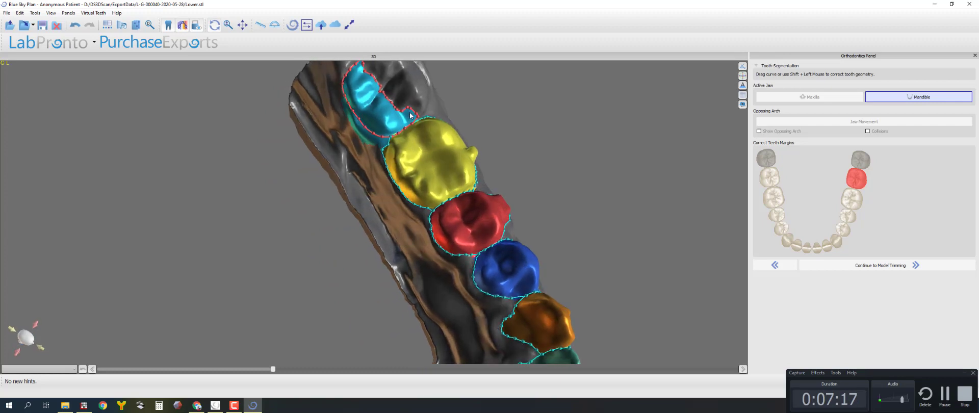
{"action": "right_click_drag", "start_coordinate": [413, 117], "coordinate": [407, 134]}
{"action": "left_click", "coordinate": [384, 171]}
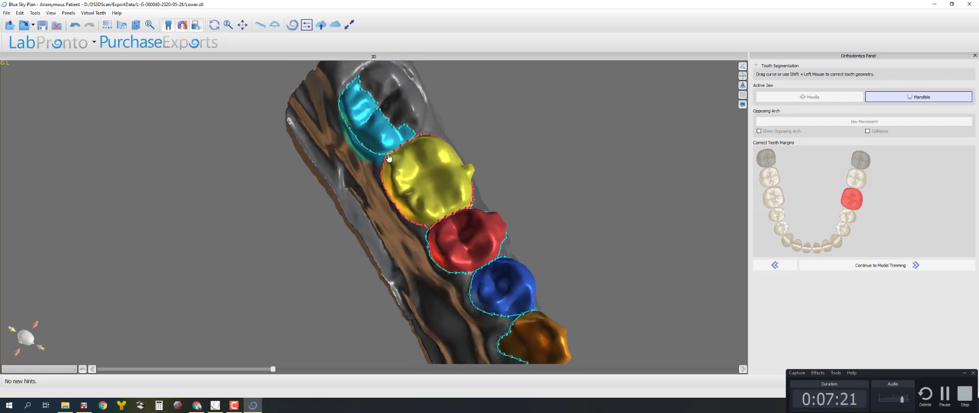
{"action": "right_click_drag", "start_coordinate": [460, 92], "coordinate": [368, 169]}
{"action": "left_click", "coordinate": [369, 172]}
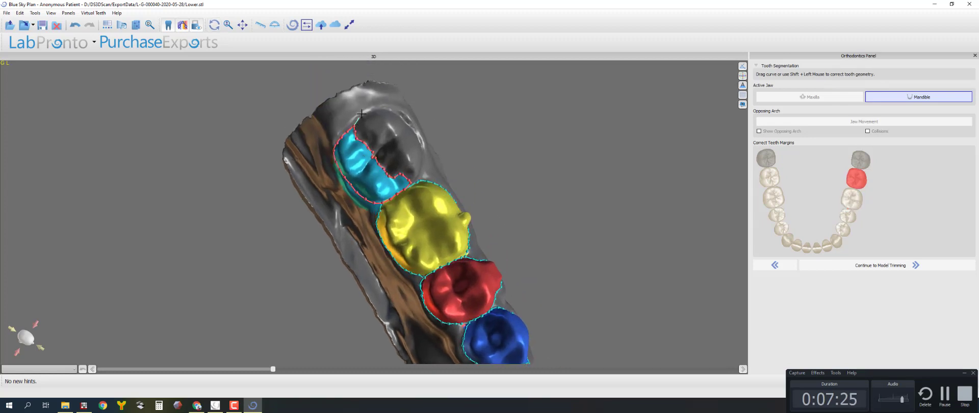
{"action": "mouse_move", "coordinate": [362, 113]}
{"action": "left_mouse_down", "text": "shift"}
{"action": "mouse_move", "coordinate": [406, 118]}
{"action": "mouse_move", "coordinate": [420, 146]}
{"action": "mouse_move", "coordinate": [419, 191]}
{"action": "left_mouse_up", "text": "shift"}
- Reshape the teal incisor's right margin, then continue to Model Trimming
{"action": "right_click_drag", "start_coordinate": [546, 241], "coordinate": [505, 209]}
{"action": "scroll", "coordinate": [494, 158], "scroll_direction": "up", "scroll_amount": 3}
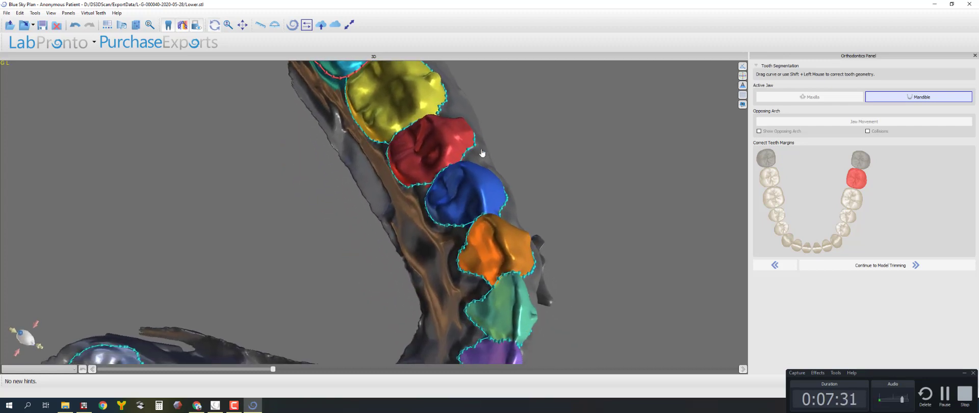
{"action": "right_click_drag", "start_coordinate": [521, 233], "coordinate": [548, 357]}
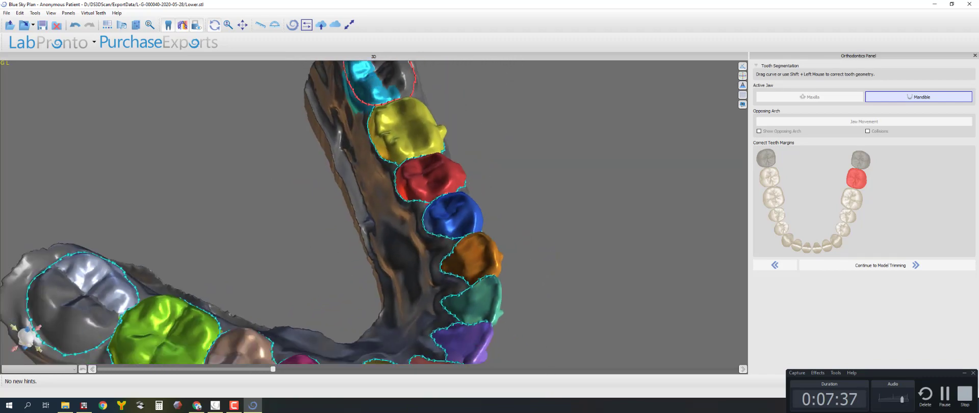
{"action": "scroll", "coordinate": [371, 253], "scroll_direction": "down", "scroll_amount": 5}
{"action": "right_click_drag", "start_coordinate": [372, 252], "coordinate": [129, 175]}
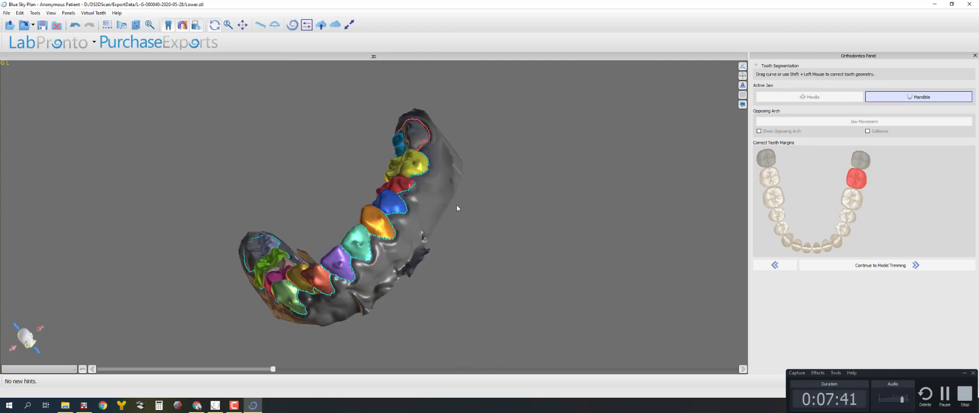
{"action": "scroll", "coordinate": [363, 241], "scroll_direction": "up", "scroll_amount": 5}
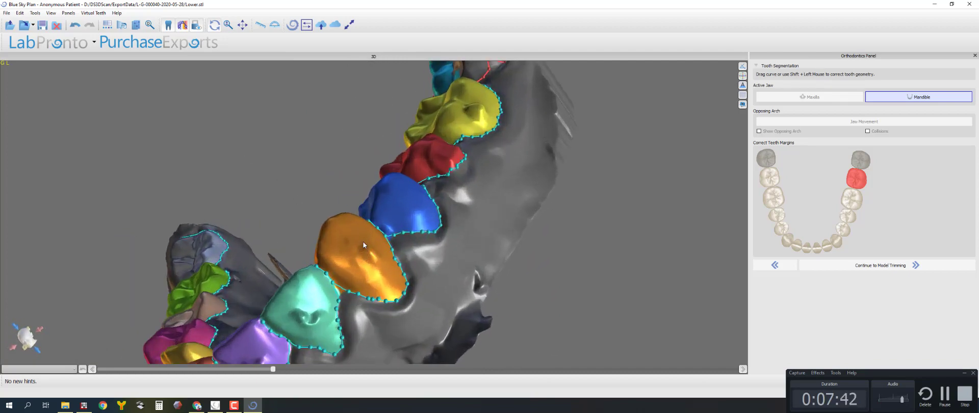
{"action": "left_click", "coordinate": [340, 304]}
{"action": "left_click_drag", "start_coordinate": [338, 309], "coordinate": [338, 296]}
{"action": "left_click", "coordinate": [348, 277]}
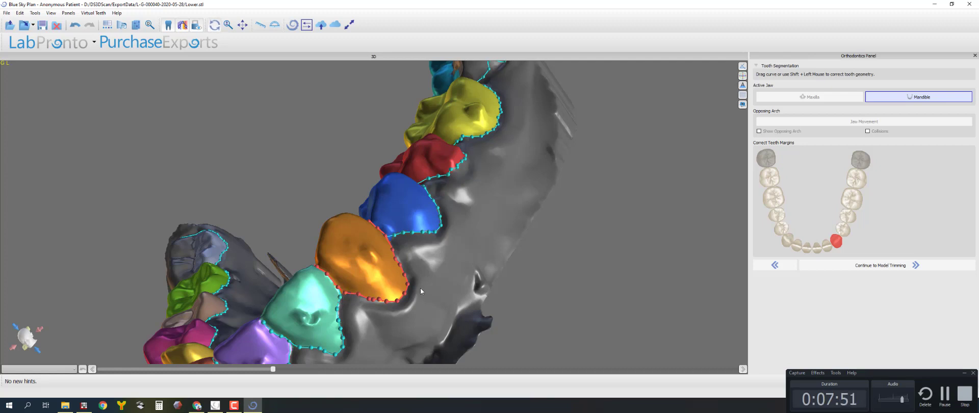
{"action": "left_click", "coordinate": [885, 271]}
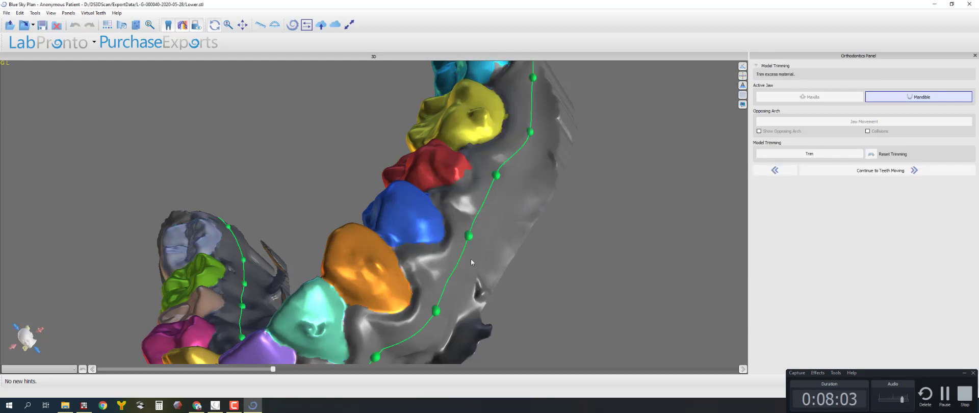
- Shift the first trim-curve points down and right toward the gumline
{"action": "scroll", "coordinate": [508, 240], "scroll_direction": "down", "scroll_amount": 5}
{"action": "left_click_drag", "start_coordinate": [308, 349], "coordinate": [367, 284]}
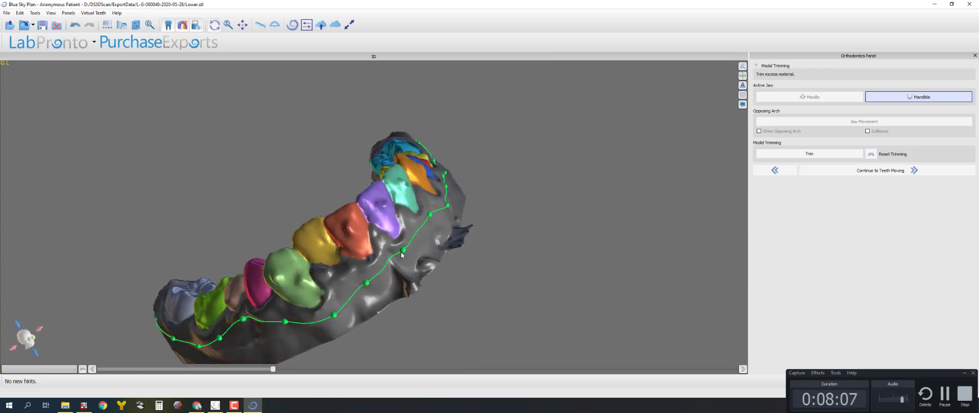
{"action": "left_click_drag", "start_coordinate": [405, 255], "coordinate": [410, 259]}
{"action": "left_click_drag", "start_coordinate": [432, 218], "coordinate": [436, 219]}
{"action": "left_click_drag", "start_coordinate": [182, 243], "coordinate": [393, 173]}
{"action": "left_click_drag", "start_coordinate": [361, 285], "coordinate": [412, 293]}
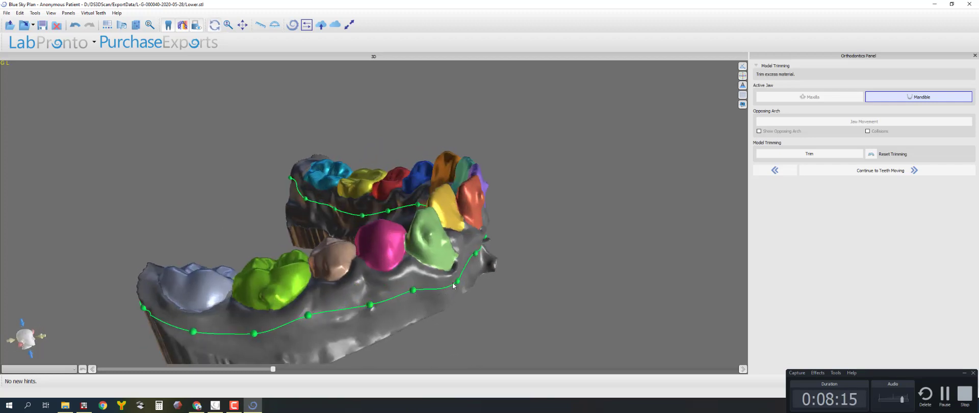
- Lower the remaining trim-curve points along the gums on both sides of the arch
{"action": "left_click_drag", "start_coordinate": [193, 224], "coordinate": [256, 135]}
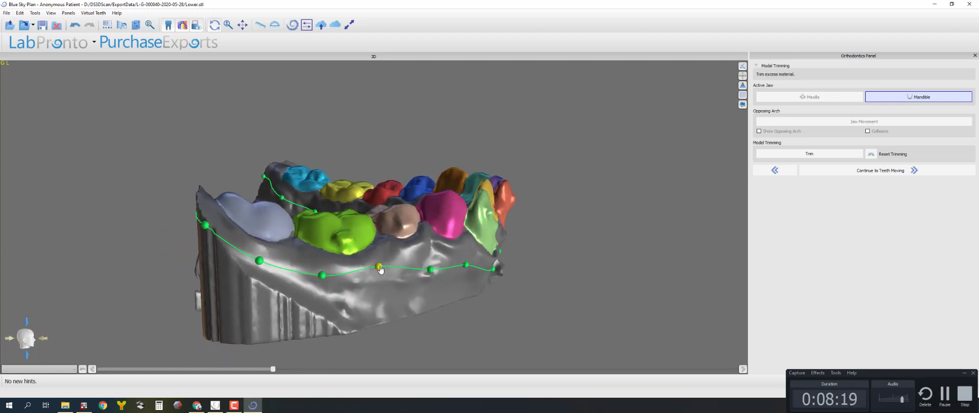
{"action": "left_click_drag", "start_coordinate": [380, 269], "coordinate": [383, 274]}
{"action": "left_click_drag", "start_coordinate": [104, 247], "coordinate": [481, 310]}
{"action": "left_click_drag", "start_coordinate": [373, 198], "coordinate": [501, 260]}
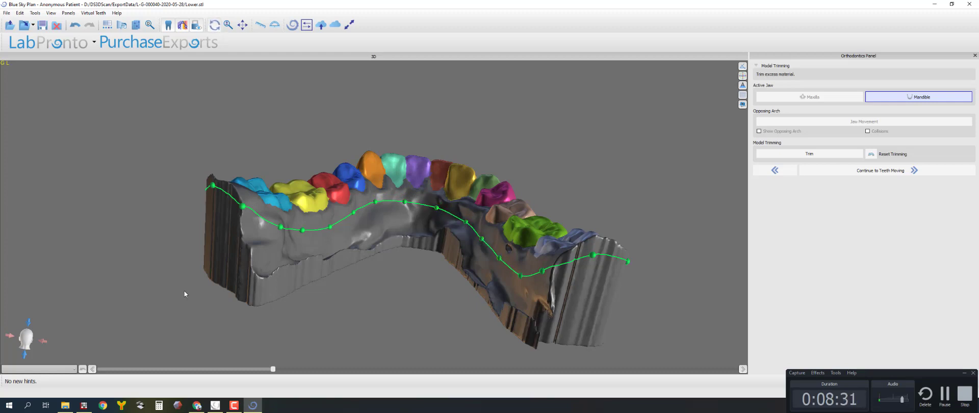
{"action": "right_click_drag", "start_coordinate": [180, 294], "coordinate": [618, 289]}
{"action": "right_click_drag", "start_coordinate": [308, 290], "coordinate": [496, 290]}
{"action": "left_click_drag", "start_coordinate": [294, 234], "coordinate": [294, 240]}
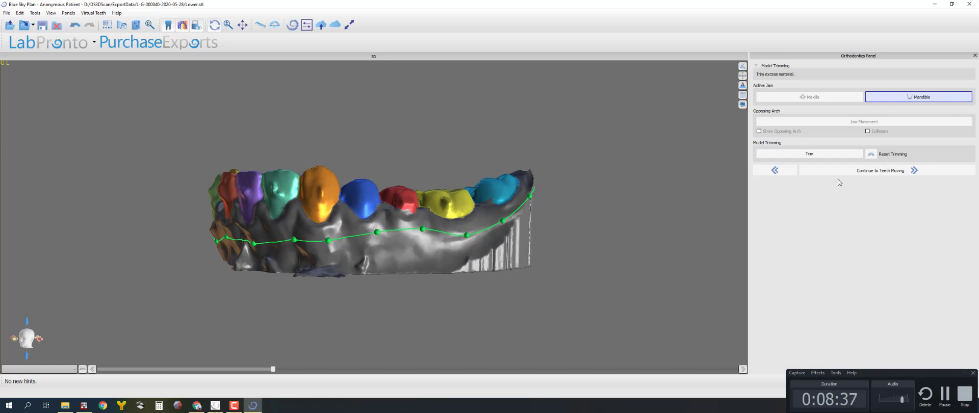
- Trim the lower arch along the curve and continue to Teeth Moving
{"action": "left_click", "coordinate": [809, 154]}
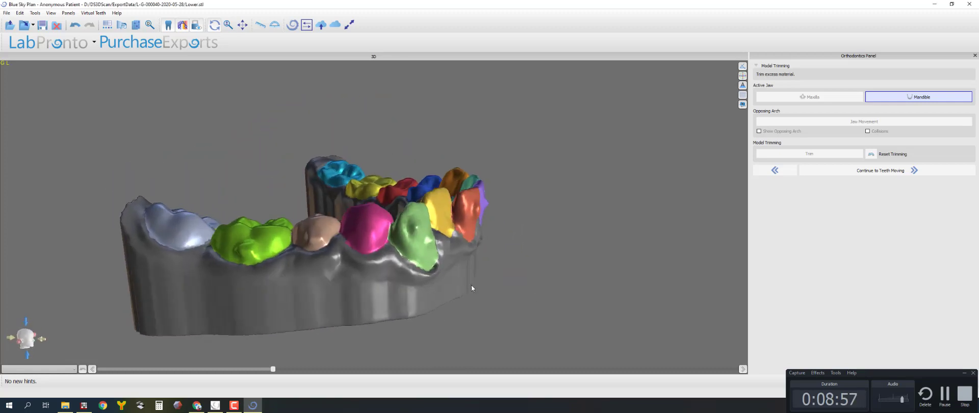
{"action": "left_click", "coordinate": [877, 169]}
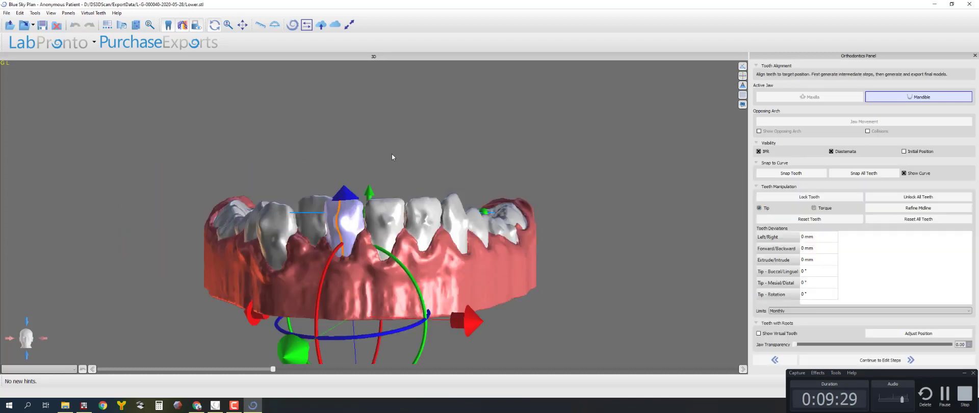
- Tip the left lower premolar buccolingually toward the arch curve
{"action": "left_click", "coordinate": [268, 245]}
{"action": "left_click_drag", "start_coordinate": [212, 279], "coordinate": [224, 260]}
{"action": "left_click_drag", "start_coordinate": [316, 214], "coordinate": [266, 240]}
{"action": "left_click", "coordinate": [534, 299]}
{"action": "left_click", "coordinate": [249, 228]}
{"action": "left_click_drag", "start_coordinate": [327, 275], "coordinate": [395, 324]}
- Tip another lower tooth about -10.8° buccolingually and fine-tune its tip and rotation
{"action": "left_click", "coordinate": [361, 280]}
{"action": "left_click_drag", "start_coordinate": [357, 285], "coordinate": [319, 270]}
{"action": "left_click_drag", "start_coordinate": [398, 283], "coordinate": [390, 264]}
{"action": "left_click_drag", "start_coordinate": [397, 271], "coordinate": [391, 300]}
{"action": "left_click", "coordinate": [396, 258]}
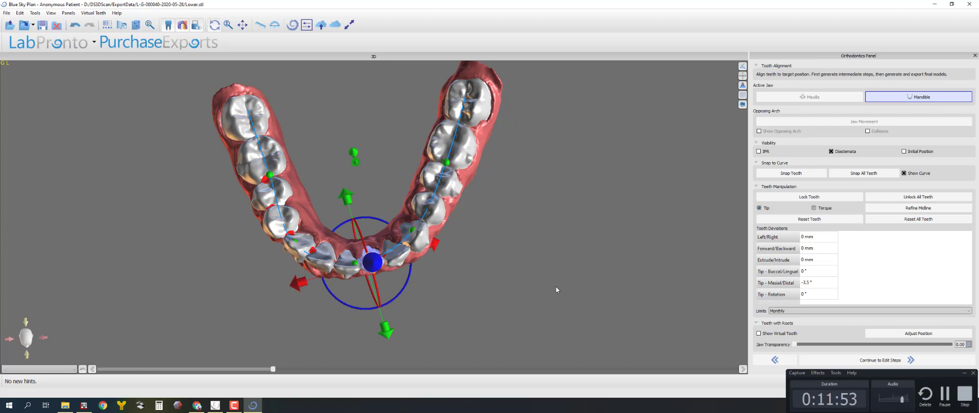
{"action": "left_click_drag", "start_coordinate": [555, 288], "coordinate": [632, 164]}
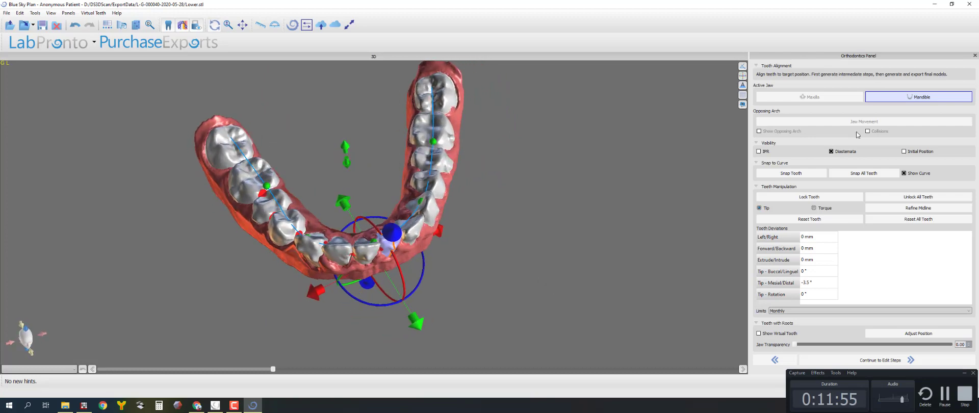
- Show the IPR amounts and turn the lower arch to review them from the front
{"action": "left_click", "coordinate": [758, 152]}
{"action": "left_click_drag", "start_coordinate": [473, 287], "coordinate": [459, 205]}
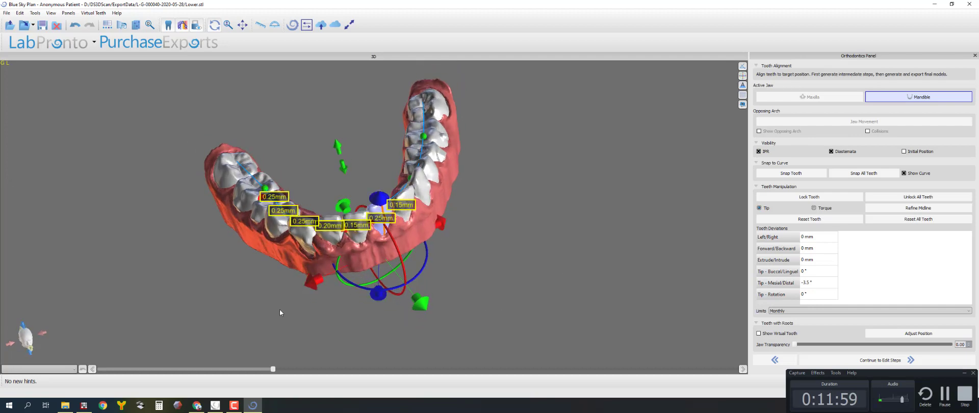
{"action": "left_click_drag", "start_coordinate": [279, 310], "coordinate": [501, 336]}
{"action": "left_click_drag", "start_coordinate": [325, 320], "coordinate": [428, 104]}
{"action": "left_click_drag", "start_coordinate": [298, 291], "coordinate": [415, 309]}
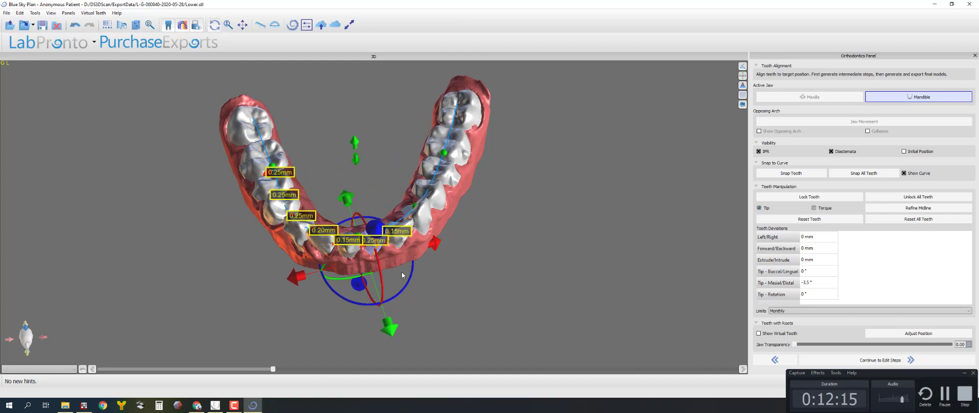
- Rotate the selected front tooth about 3.6° and hide the IPR labels
{"action": "left_click_drag", "start_coordinate": [411, 279], "coordinate": [413, 277]}
{"action": "left_click", "coordinate": [759, 152]}
{"action": "left_click_drag", "start_coordinate": [500, 241], "coordinate": [400, 294]}
- Rotate and tip the neighbouring front incisors, bringing one to about -1.1° buccolingual tip
{"action": "left_click", "coordinate": [350, 262]}
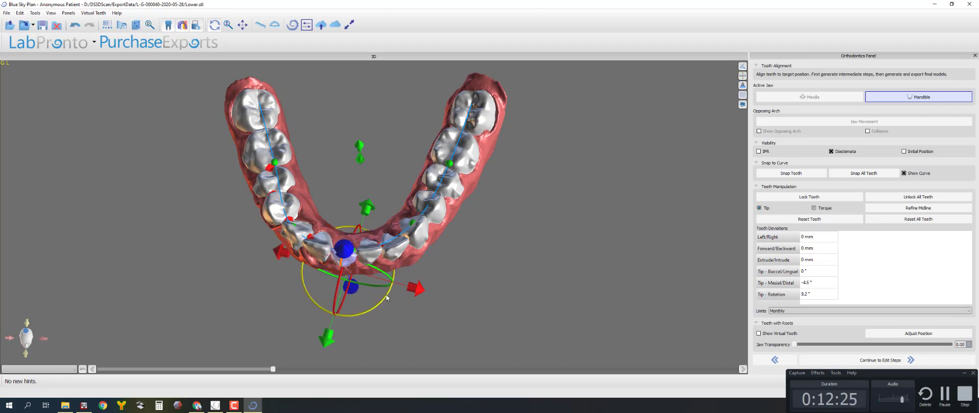
{"action": "left_click_drag", "start_coordinate": [389, 296], "coordinate": [393, 298]}
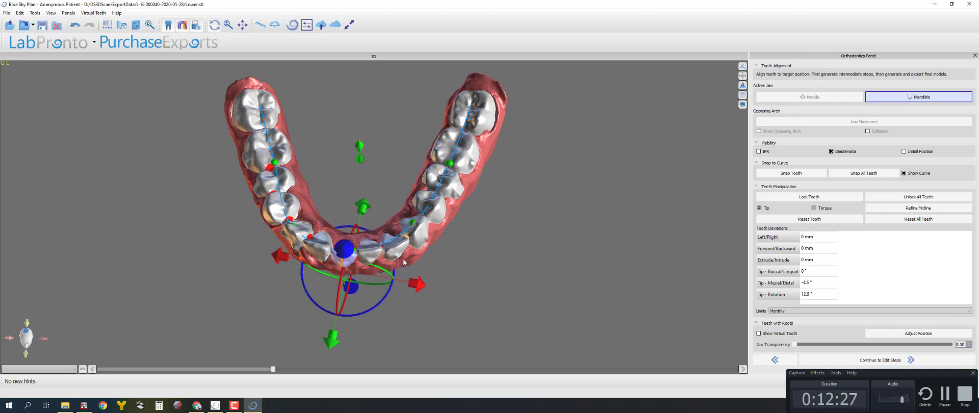
{"action": "left_click", "coordinate": [377, 258]}
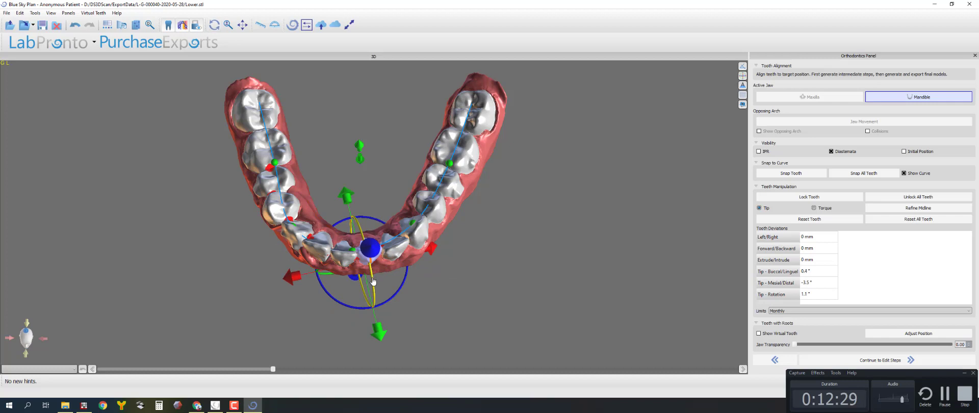
{"action": "left_click_drag", "start_coordinate": [373, 281], "coordinate": [375, 282]}
{"action": "left_click_drag", "start_coordinate": [429, 291], "coordinate": [531, 278]}
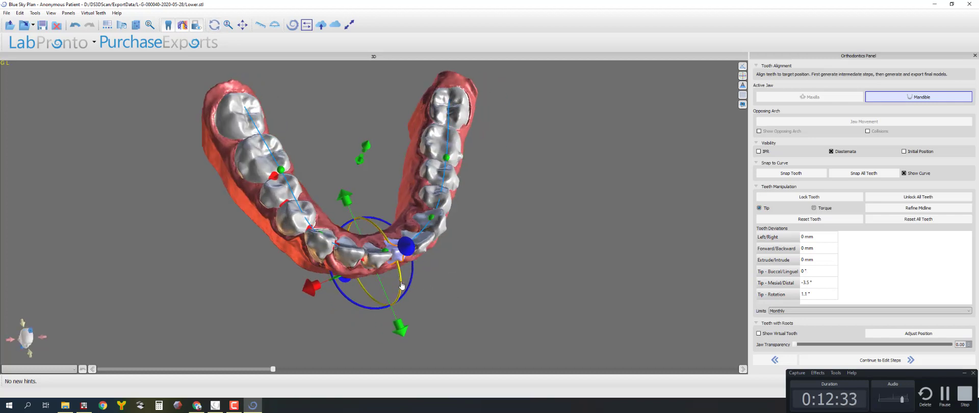
{"action": "left_click_drag", "start_coordinate": [402, 285], "coordinate": [559, 240]}
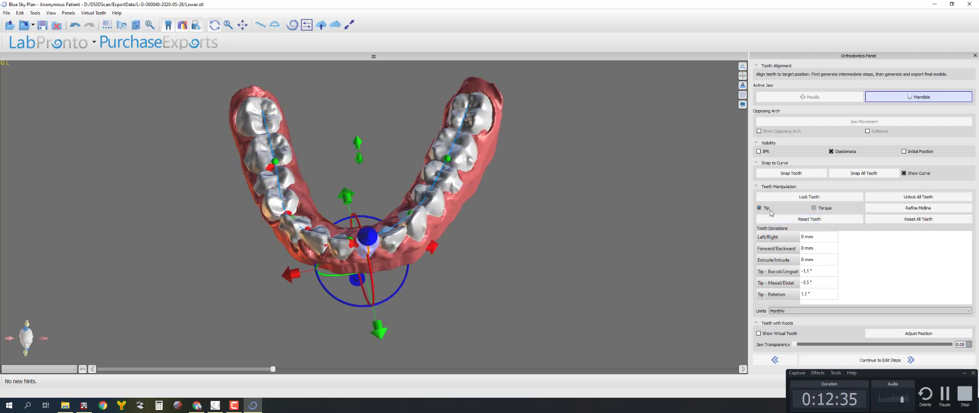
- Show the IPR amounts to inspect them between the teeth, then hide them again
{"action": "left_click", "coordinate": [759, 151]}
{"action": "left_click_drag", "start_coordinate": [491, 257], "coordinate": [348, 252]}
{"action": "left_click", "coordinate": [758, 152]}
{"action": "left_click_drag", "start_coordinate": [508, 286], "coordinate": [483, 152]}
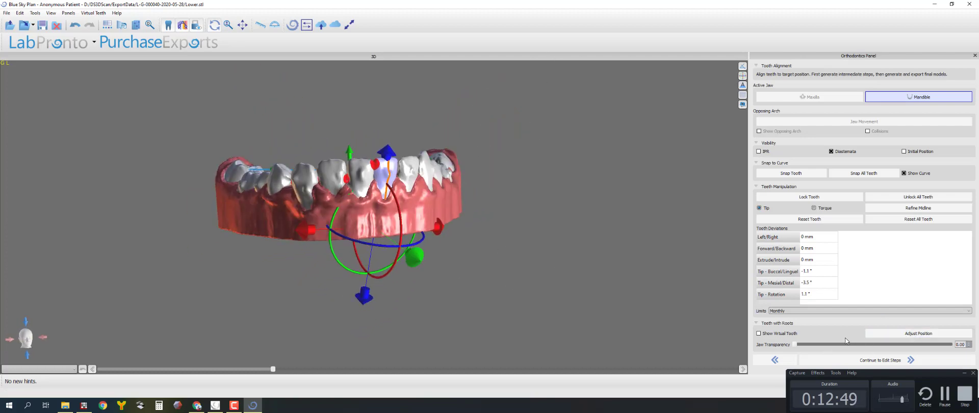
- Set the movement limits to Biweekly
{"action": "left_click", "coordinate": [805, 315]}
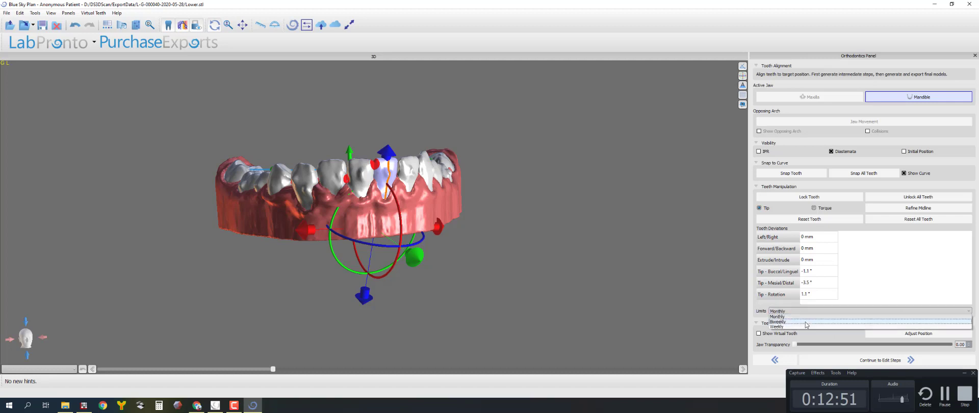
{"action": "left_click", "coordinate": [807, 324]}
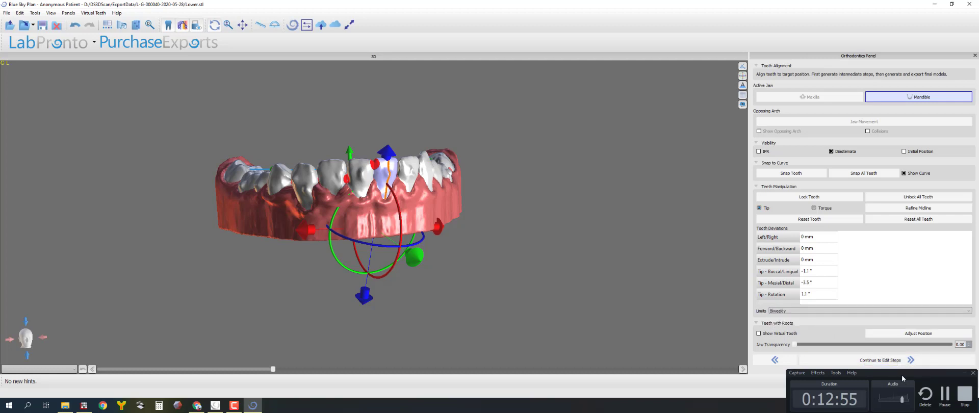
{"action": "left_click_drag", "start_coordinate": [902, 375], "coordinate": [834, 384]}
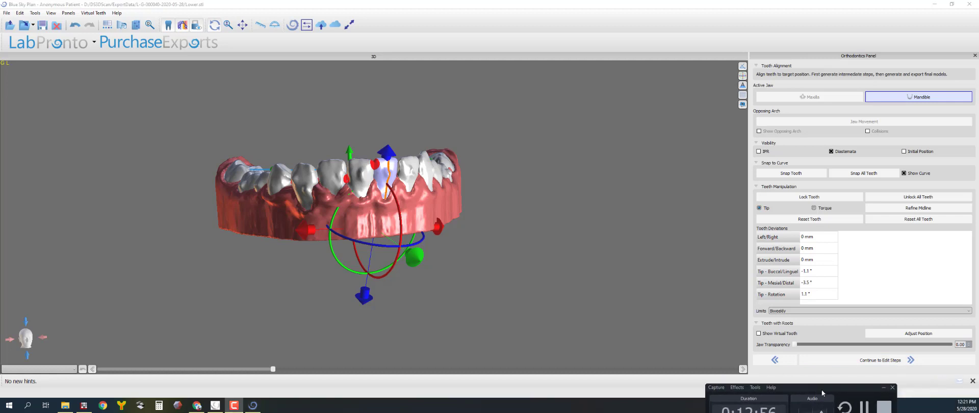
- Move on to Edit Steps and preview the teeth at step 3
{"action": "left_click", "coordinate": [870, 362]}
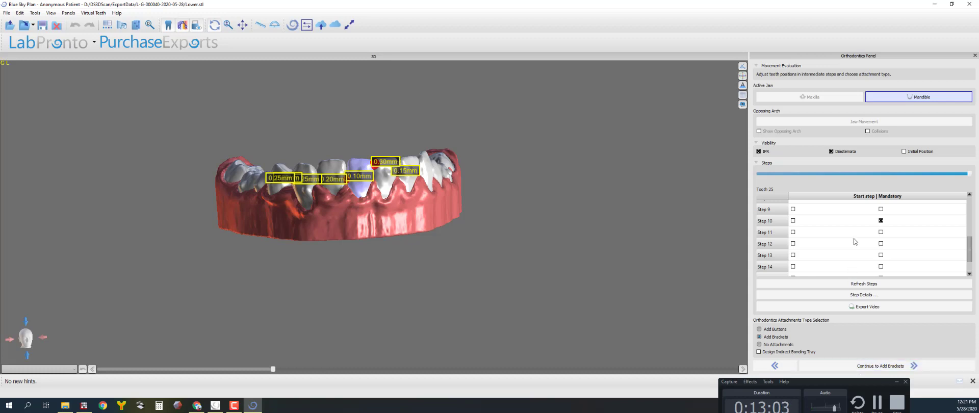
{"action": "scroll", "coordinate": [856, 241], "scroll_direction": "up", "scroll_amount": 3}
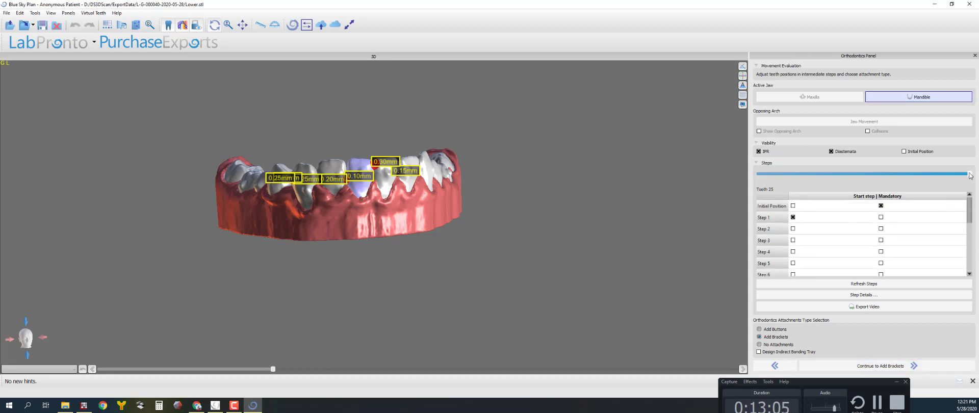
{"action": "left_click_drag", "start_coordinate": [970, 176], "coordinate": [799, 174]}
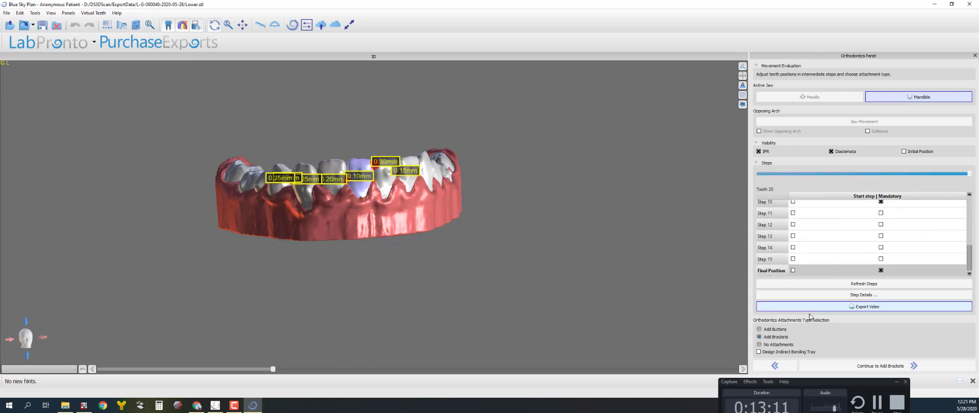
- Try Buttons attachments, check the IPR labels, then choose No Attachments
{"action": "left_click", "coordinate": [759, 330]}
{"action": "left_click_drag", "start_coordinate": [401, 270], "coordinate": [328, 258]}
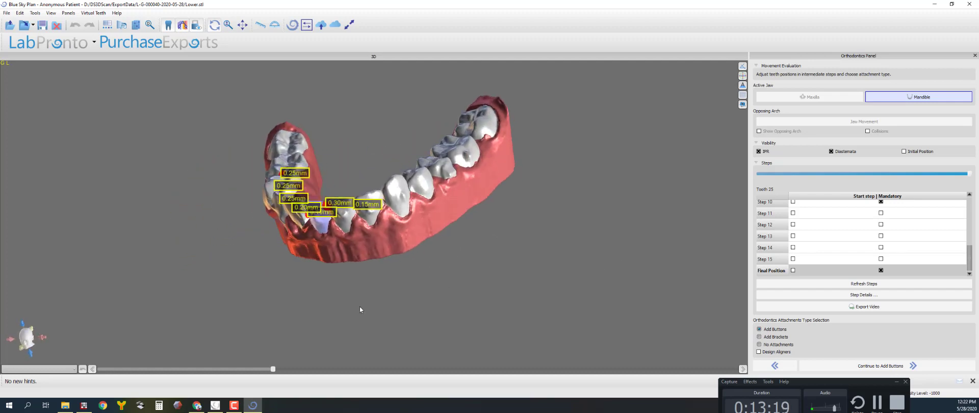
{"action": "left_click_drag", "start_coordinate": [368, 309], "coordinate": [438, 312]}
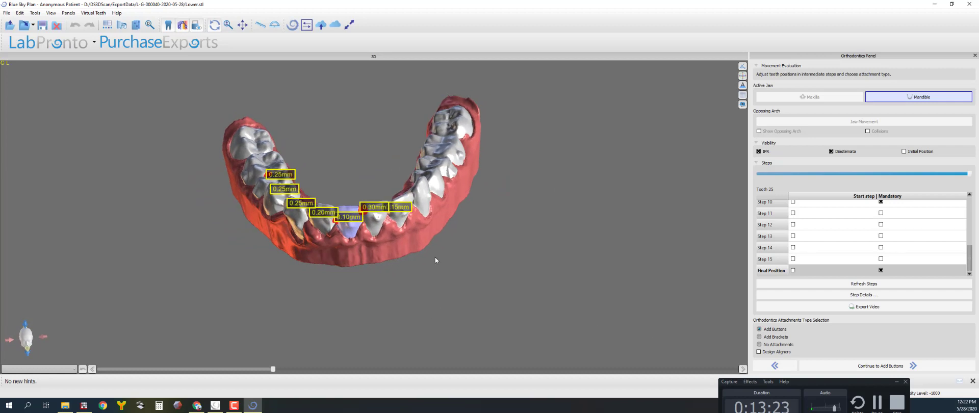
{"action": "left_click_drag", "start_coordinate": [686, 332], "coordinate": [515, 274]}
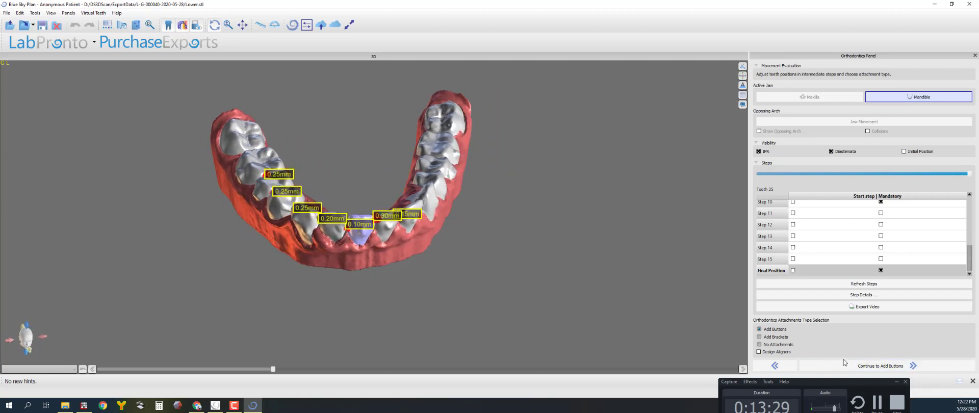
{"action": "left_click", "coordinate": [760, 345]}
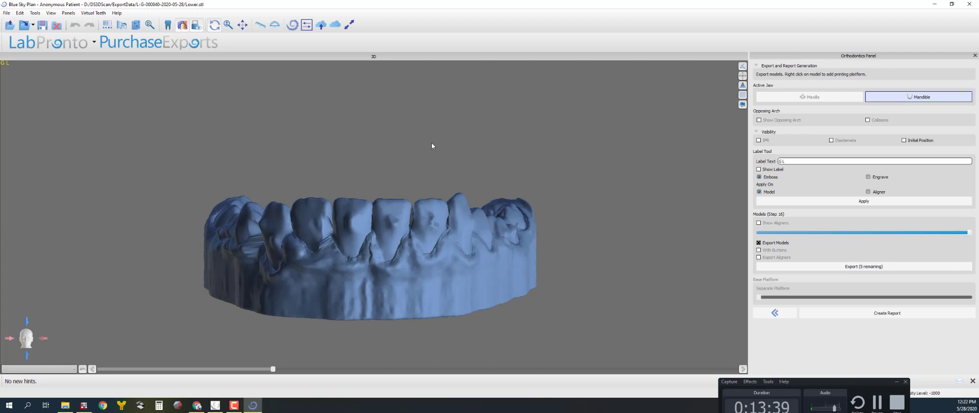
- Turn on Show Label to preview 'G L 16' on the front of the lower model's base
{"action": "left_click_drag", "start_coordinate": [431, 145], "coordinate": [379, 252]}
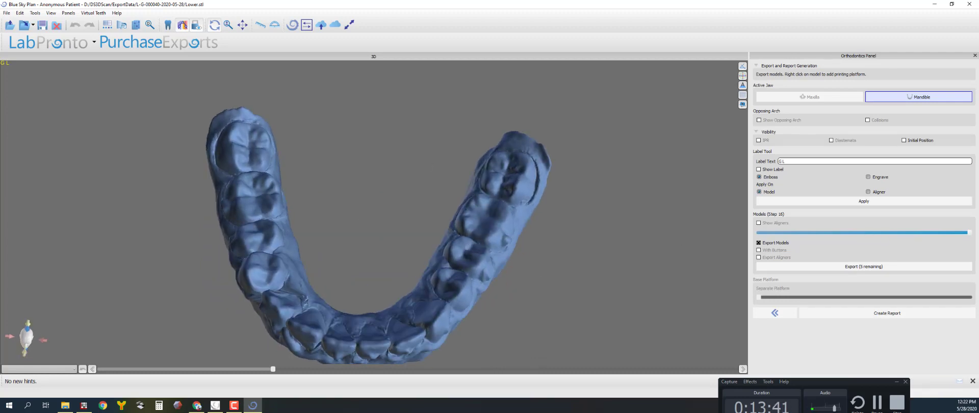
{"action": "mouse_move", "coordinate": [968, 232]}
{"action": "left_mouse_down"}
{"action": "mouse_move", "coordinate": [786, 233]}
{"action": "mouse_move", "coordinate": [967, 232]}
{"action": "left_mouse_up"}
{"action": "left_click_drag", "start_coordinate": [466, 235], "coordinate": [199, 105]}
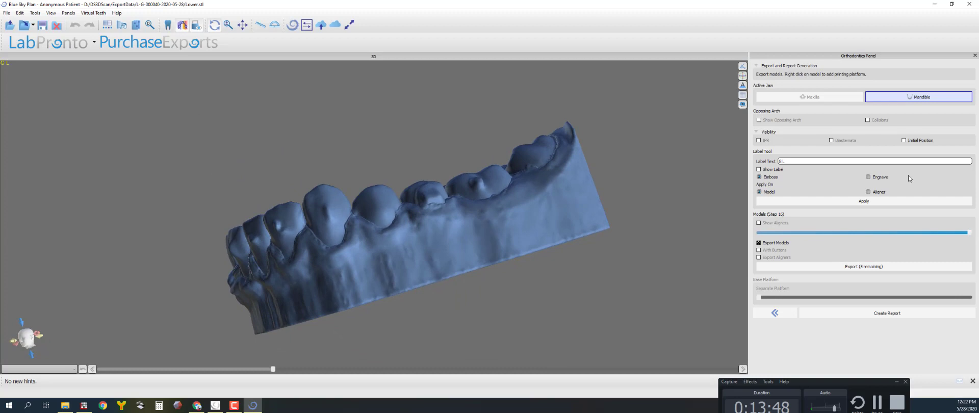
{"action": "left_click", "coordinate": [760, 170]}
{"action": "left_click_drag", "start_coordinate": [644, 194], "coordinate": [556, 183]}
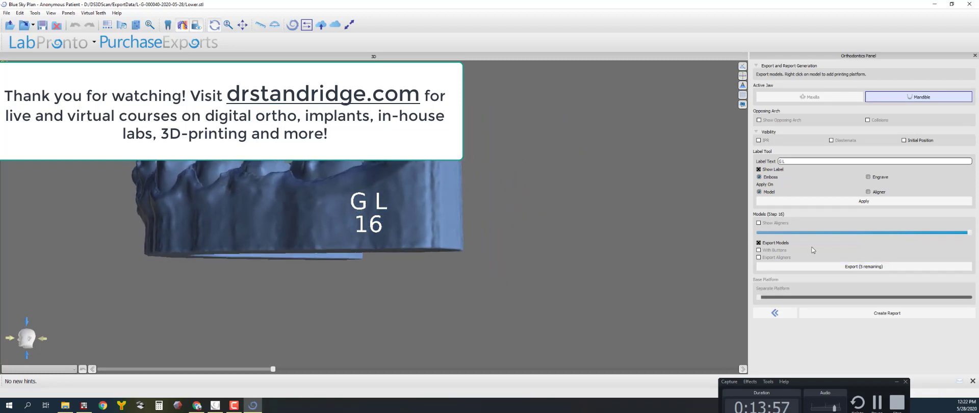
- Apply the 'G L 16' label and accept the hollow-model warning to start embossing
{"action": "left_click", "coordinate": [831, 206]}
{"action": "left_click", "coordinate": [500, 221]}
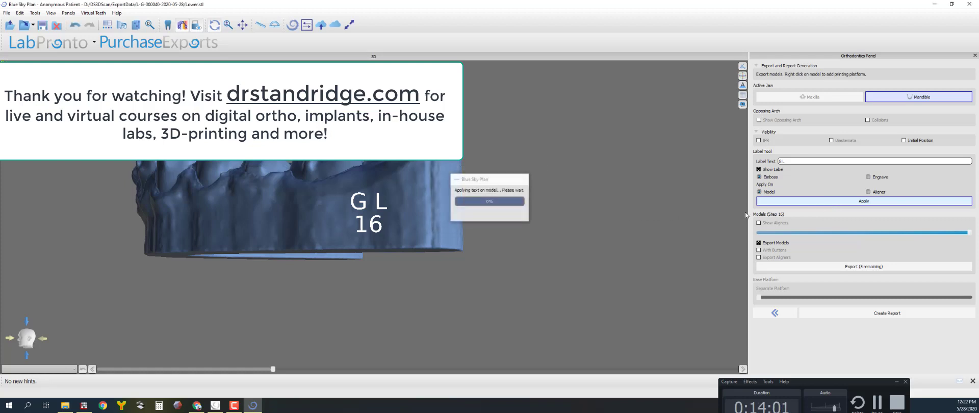